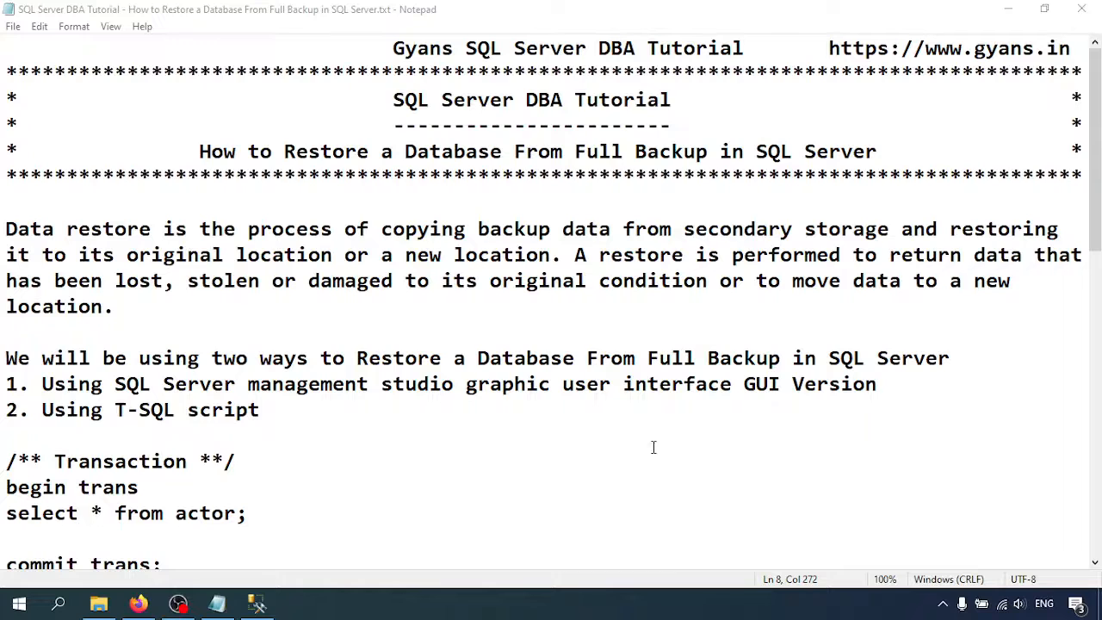
Read through the tutorial notes on restoring a database from a full backup, down to the T-Script section.
{"action": "left_click", "coordinate": [560, 303]}
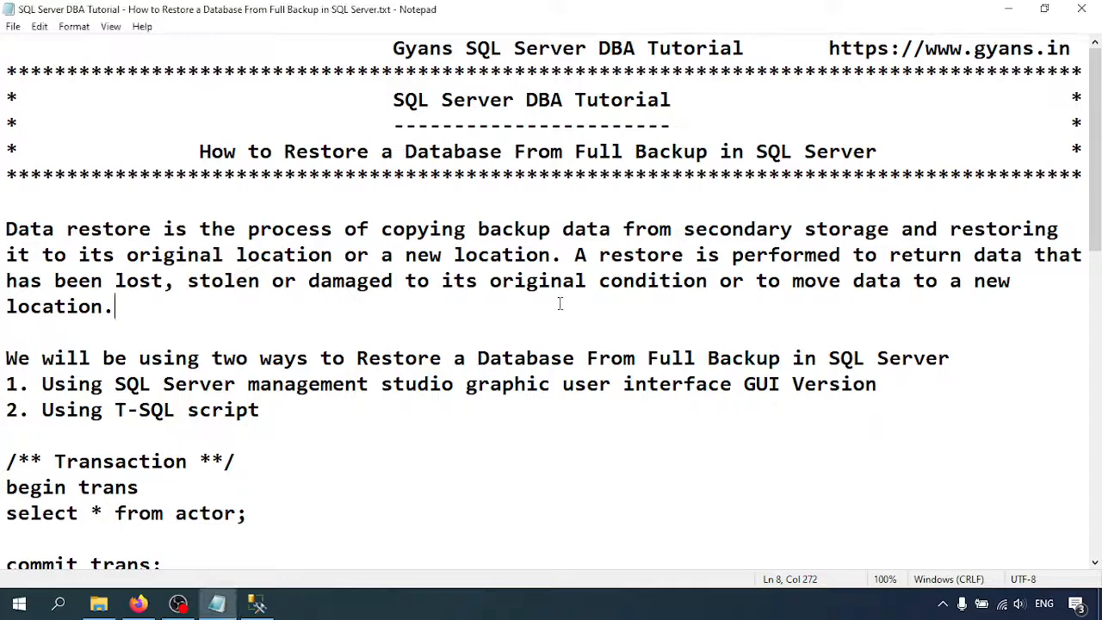
{"action": "scroll", "coordinate": [566, 309], "scroll_direction": "down", "scroll_amount": 1}
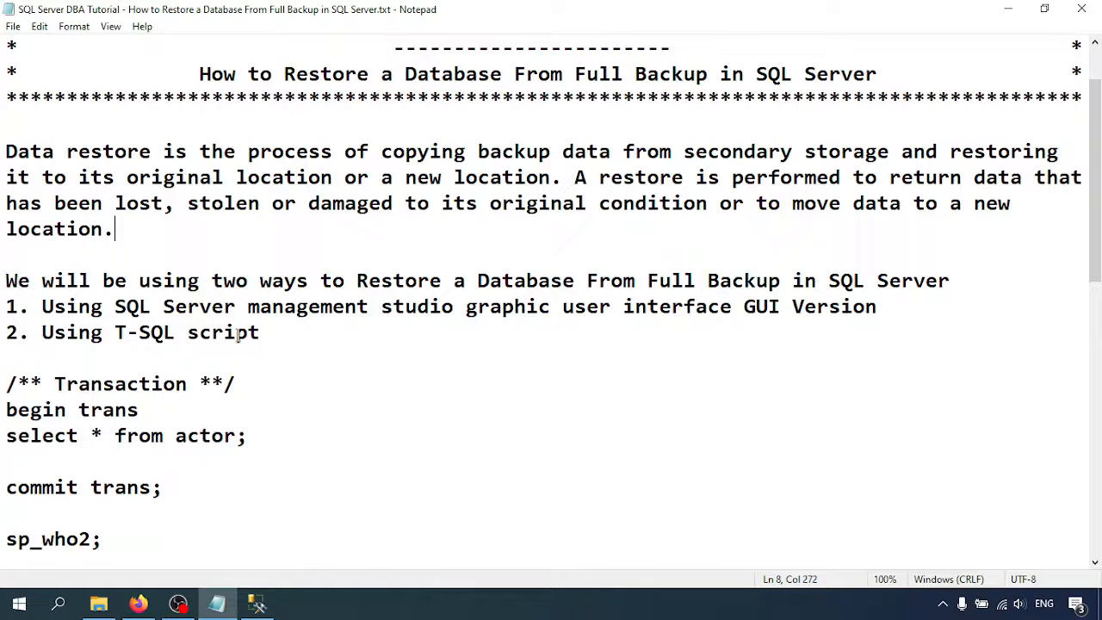
{"action": "scroll", "coordinate": [306, 374], "scroll_direction": "down", "scroll_amount": 1}
{"action": "scroll", "coordinate": [306, 374], "scroll_direction": "down", "scroll_amount": 1}
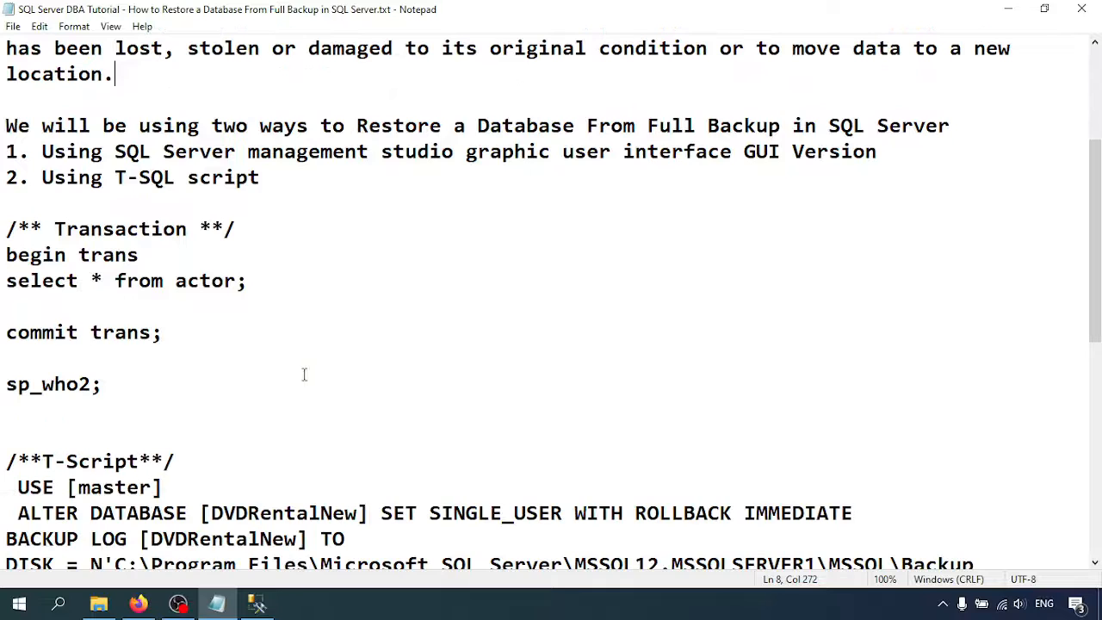
{"action": "left_click", "coordinate": [315, 364]}
Switch to SQL Server Management Studio and connect to the Database Engine as login sa with SQL Server Authentication, entering the account password.
{"action": "left_click", "coordinate": [261, 609]}
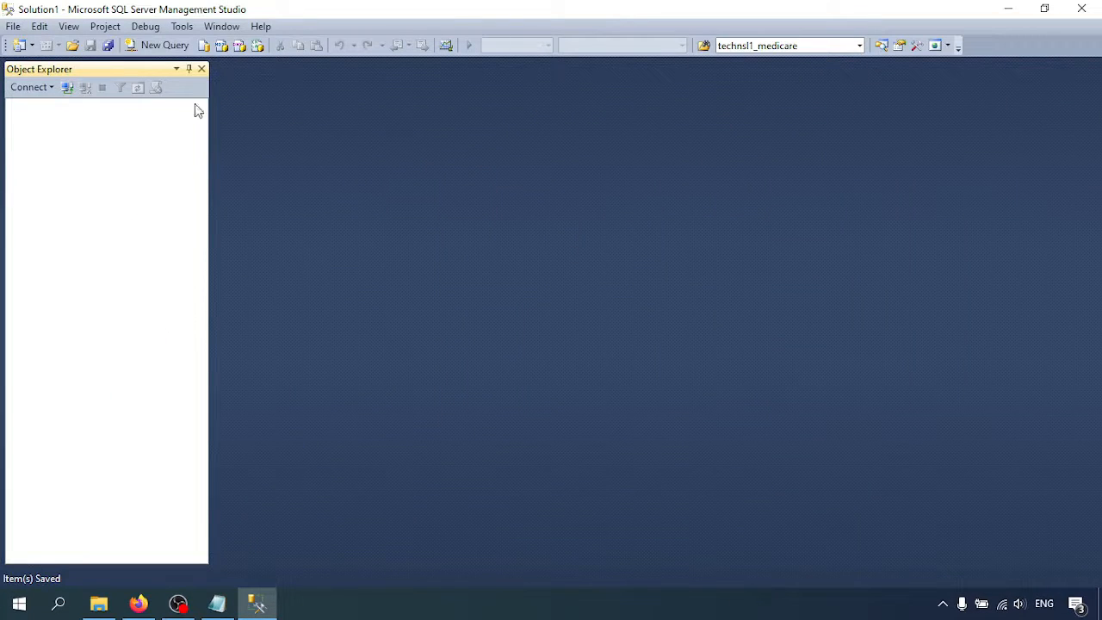
{"action": "left_click", "coordinate": [66, 89]}
{"action": "left_click", "coordinate": [539, 270]}
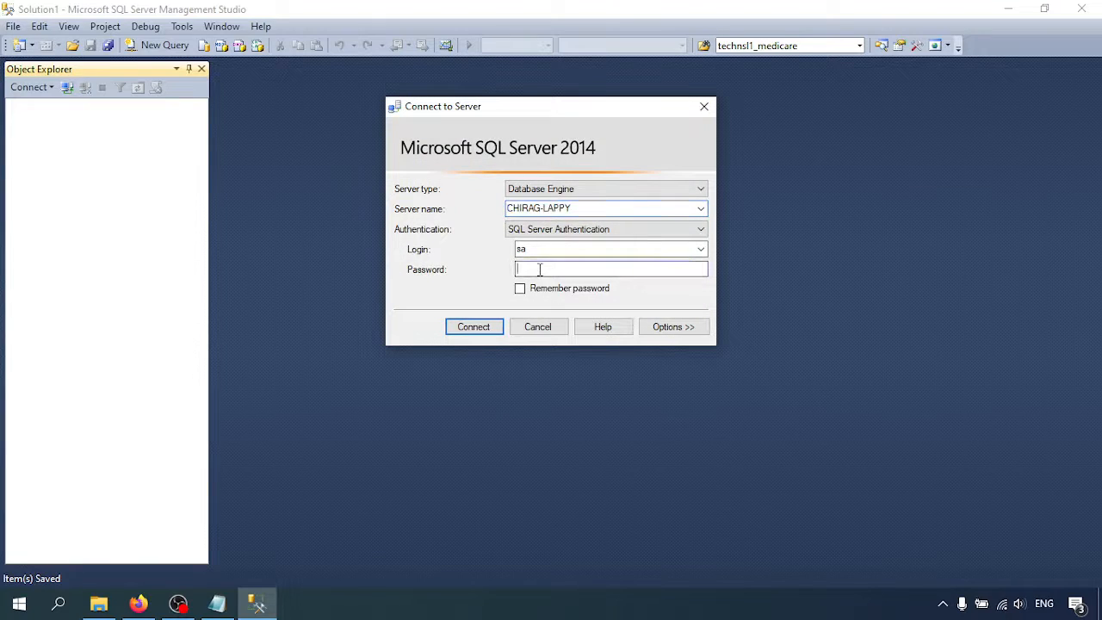
{"action": "type", "text": "***"}
{"action": "left_click_drag", "start_coordinate": [571, 208], "coordinate": [381, 233]}
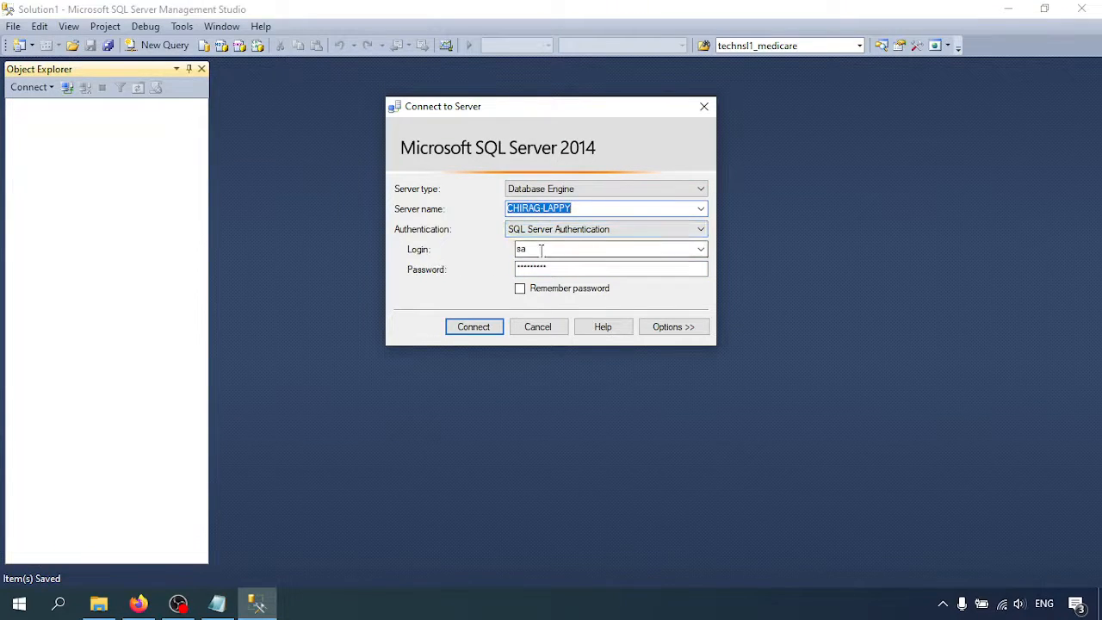
{"action": "left_click", "coordinate": [568, 270]}
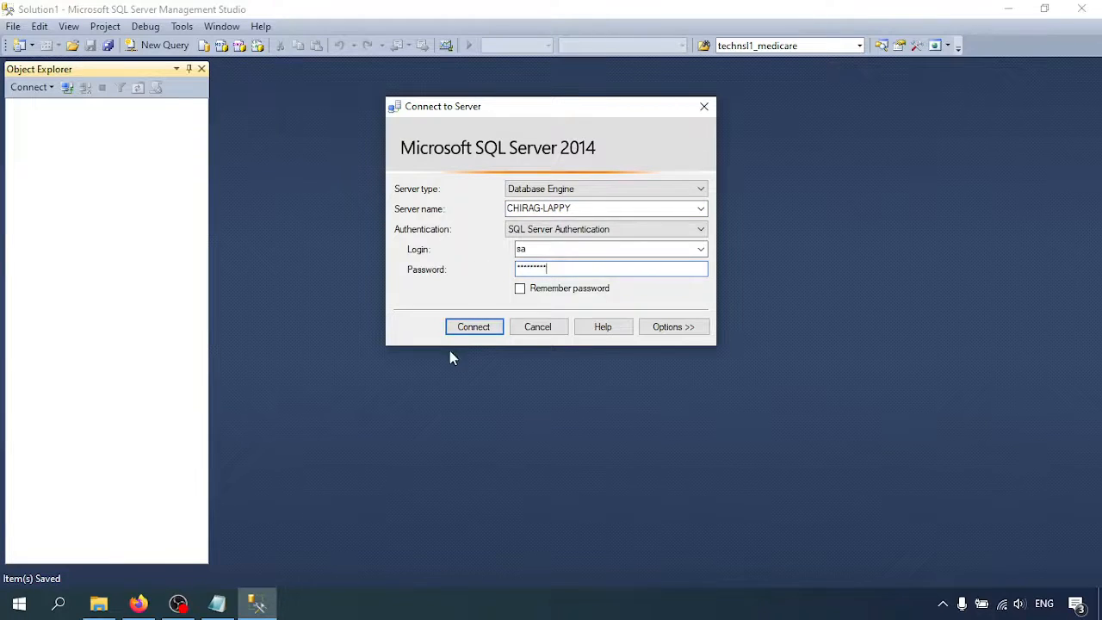
{"action": "left_click", "coordinate": [472, 327]}
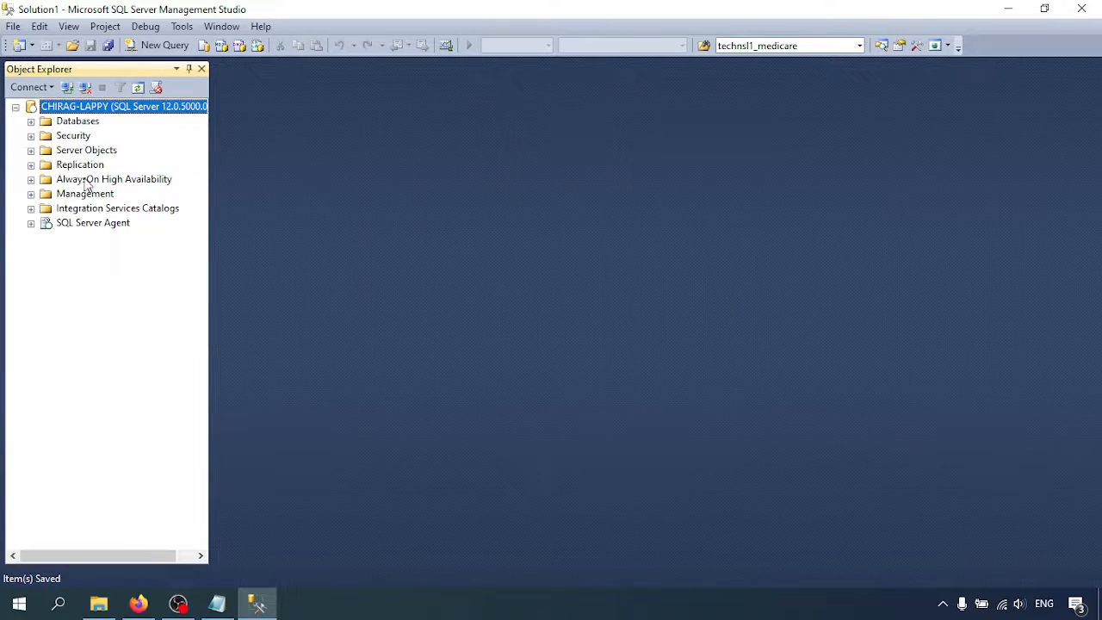
Expand the server's Databases folder and start Restore Database from it.
{"action": "left_click", "coordinate": [31, 122]}
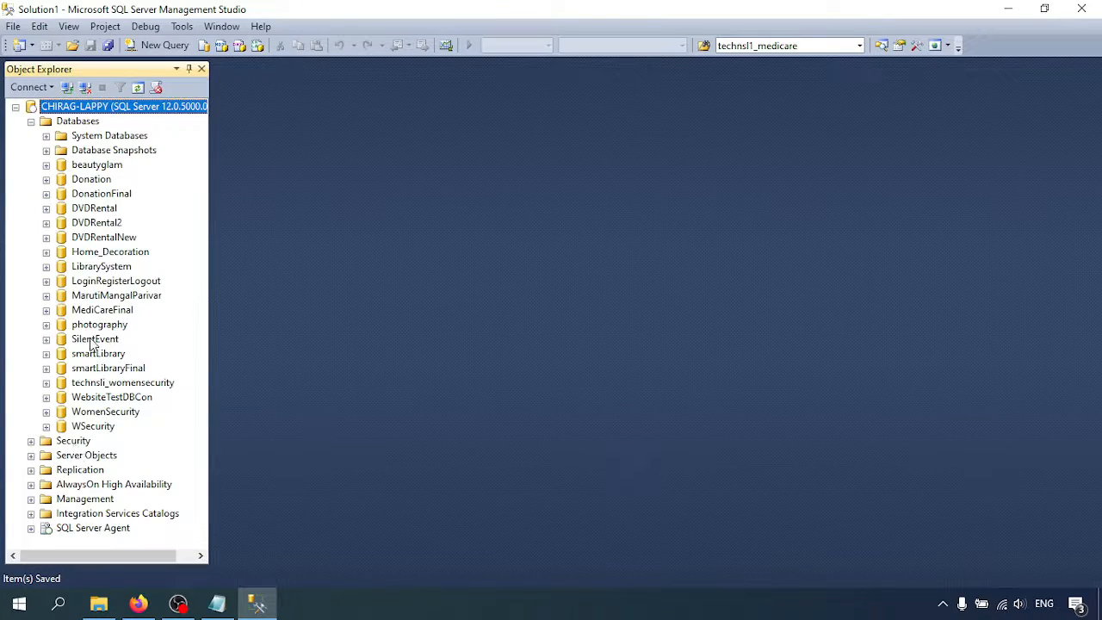
{"action": "right_click", "coordinate": [93, 123]}
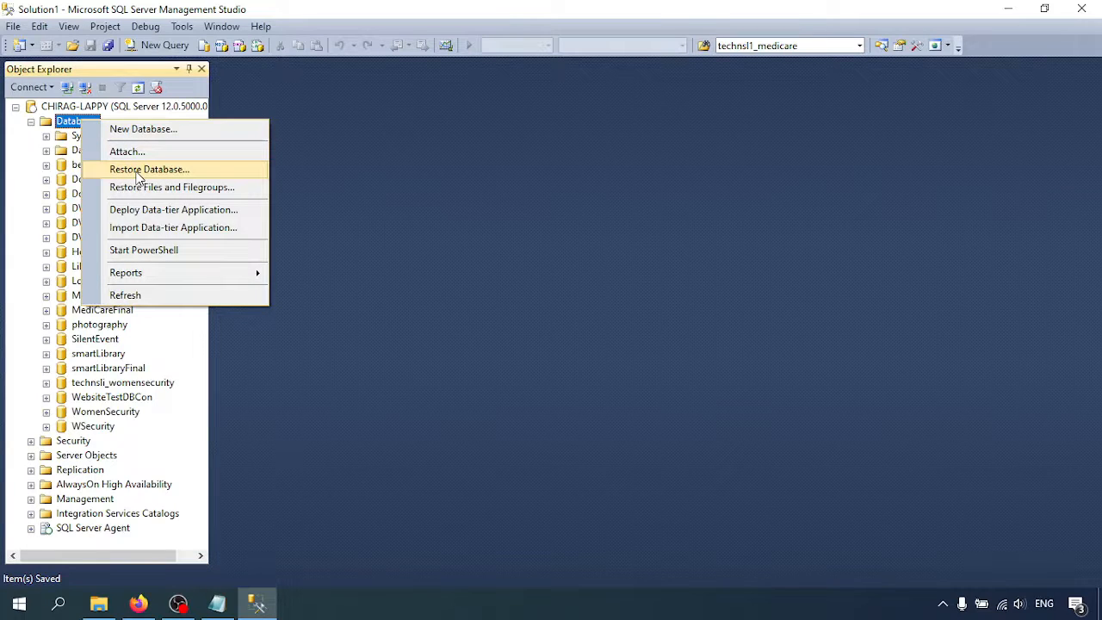
{"action": "left_click", "coordinate": [138, 172]}
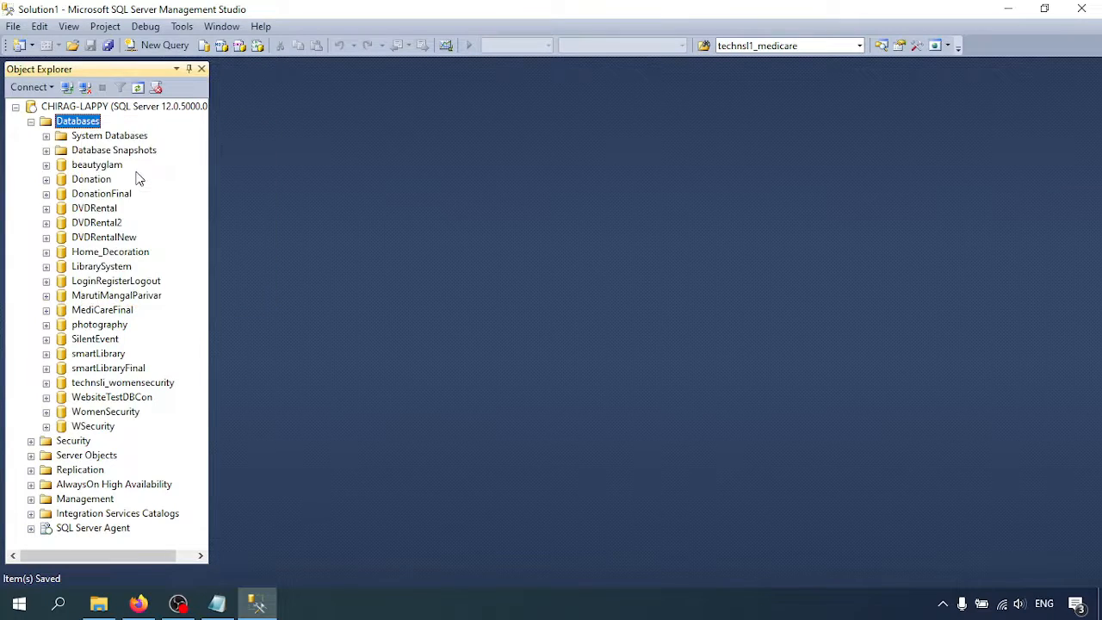
Switch to the Notepad notes and copy the Backup folder path from the BACKUP LOG statement's DISK line.
{"action": "left_click", "coordinate": [217, 603]}
{"action": "scroll", "coordinate": [352, 413], "scroll_direction": "down", "scroll_amount": 3}
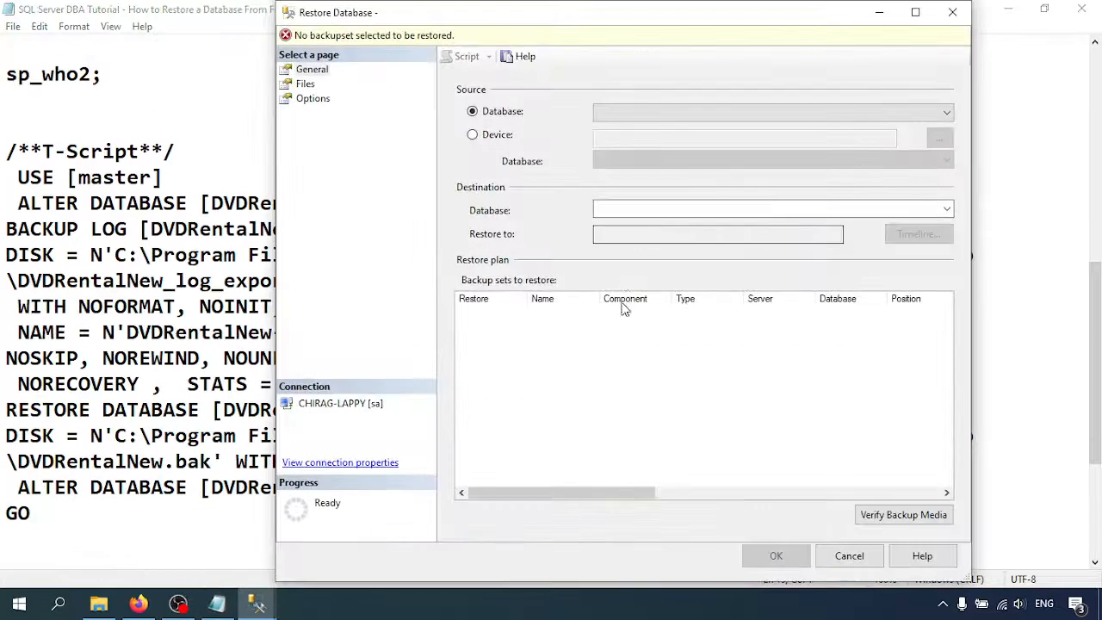
{"action": "left_click", "coordinate": [174, 233]}
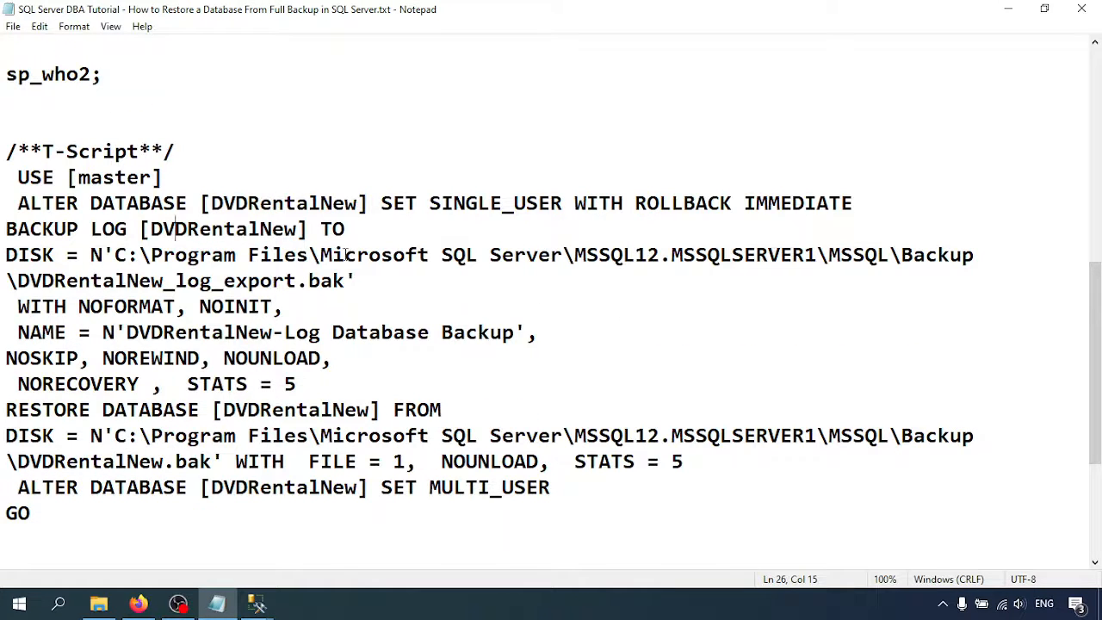
{"action": "left_click_drag", "start_coordinate": [115, 255], "coordinate": [973, 255]}
{"action": "key", "text": "ctrl+c"}
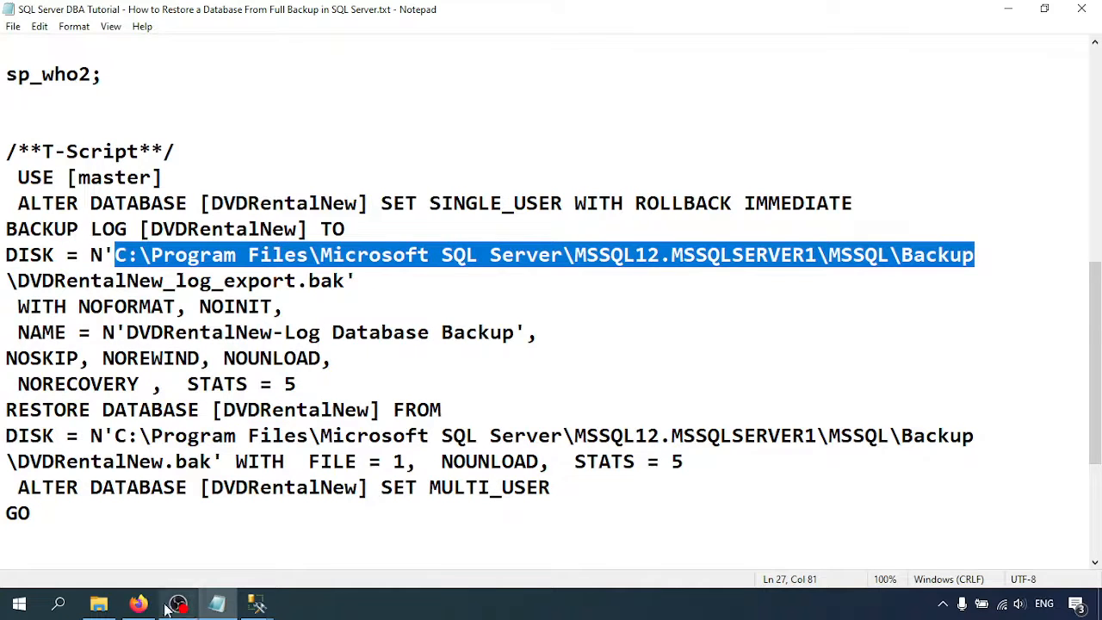
Try to open the copied MSSQL12.MSSQLSERVER1 Backup folder path with Windows Run.
{"action": "key", "text": "super+r"}
{"action": "key", "text": "ctrl+v"}
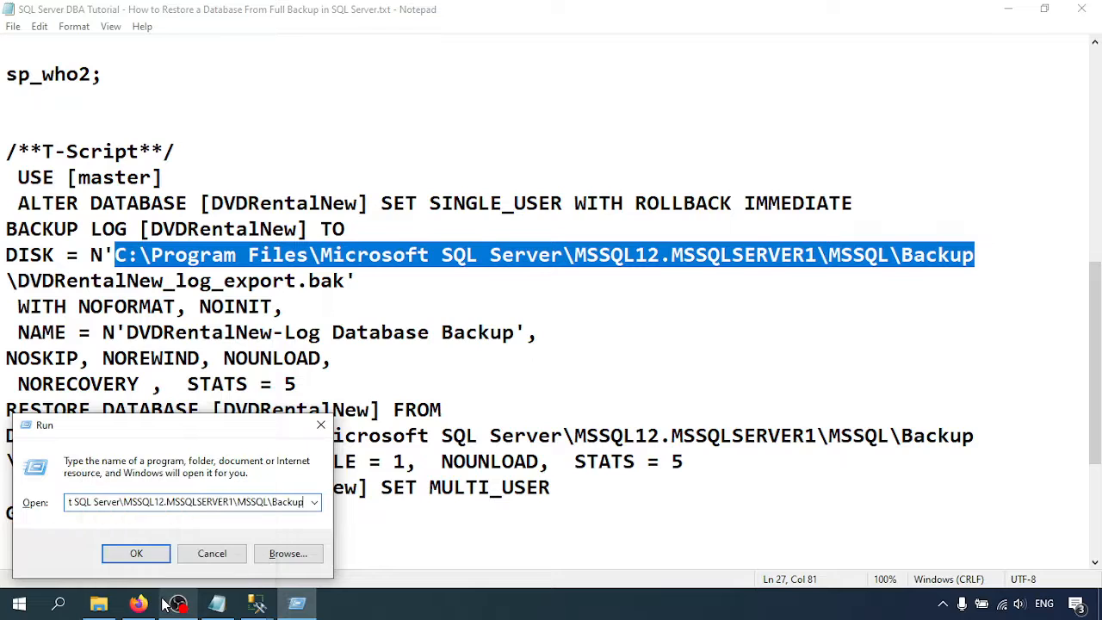
{"action": "key", "text": "Return"}
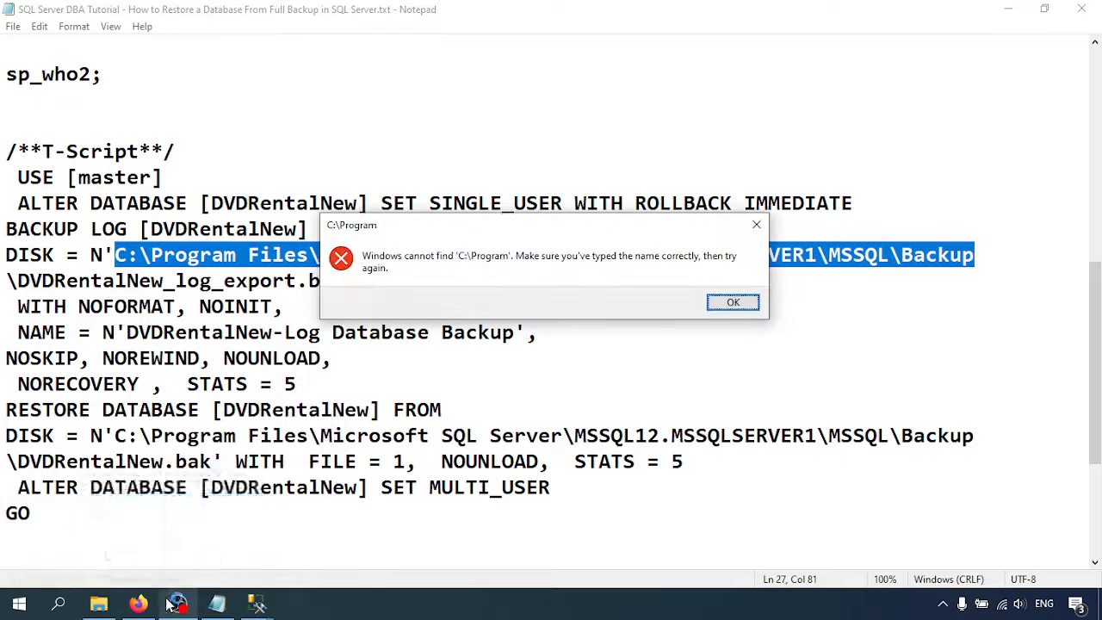
{"action": "left_click", "coordinate": [732, 307]}
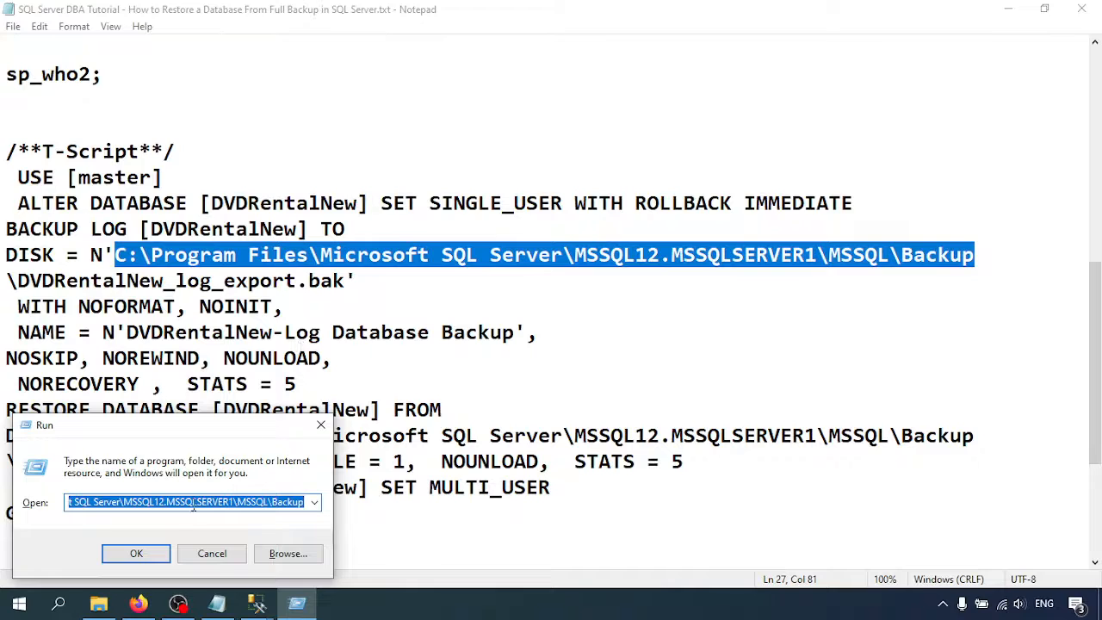
{"action": "left_click_drag", "start_coordinate": [174, 503], "coordinate": [2, 496]}
{"action": "left_click", "coordinate": [99, 503]}
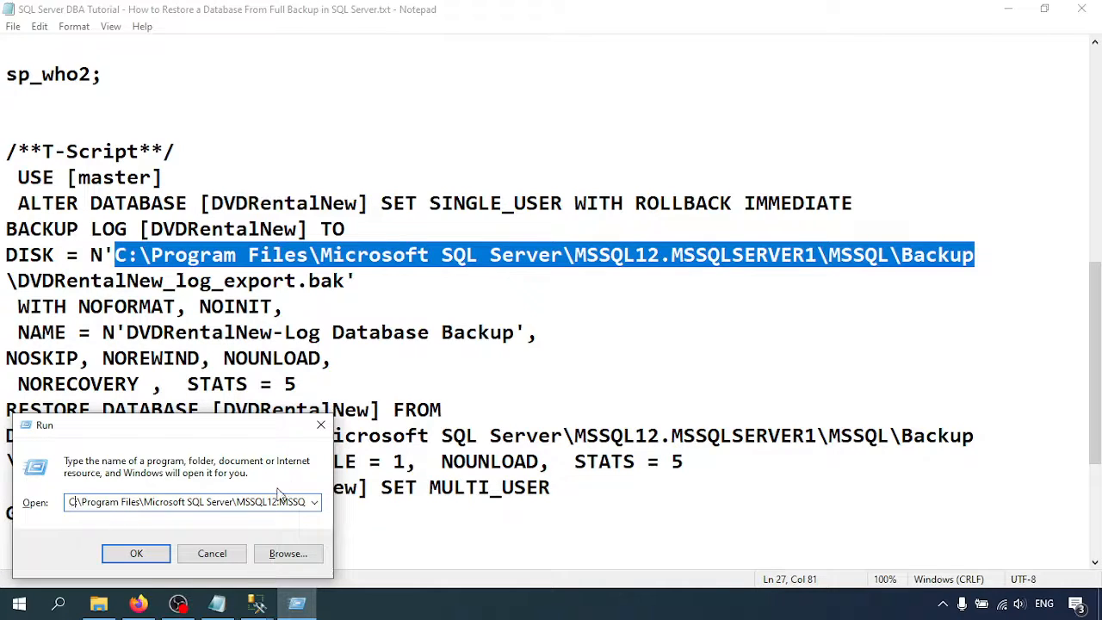
{"action": "left_click", "coordinate": [321, 425]}
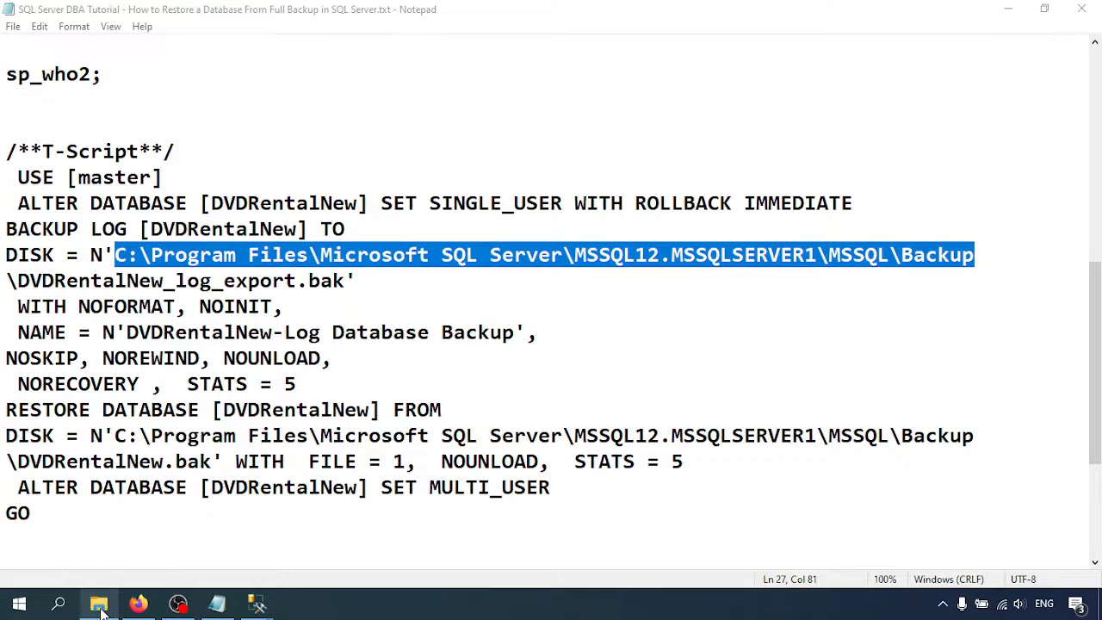
In a new File Explorer window, browse to C:\Program Files\Microsoft SQL Server\MSSQL12.MSSQLSERVER\MSSQL\Backup.
{"action": "left_click", "coordinate": [101, 605]}
{"action": "middle_click", "coordinate": [99, 605]}
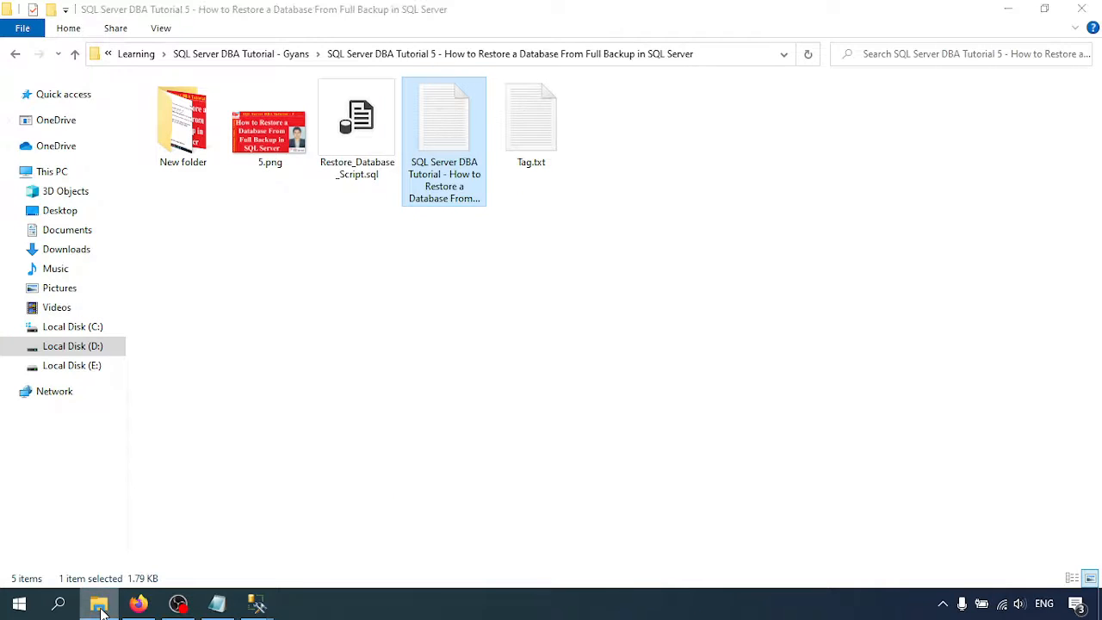
{"action": "left_click", "coordinate": [240, 414]}
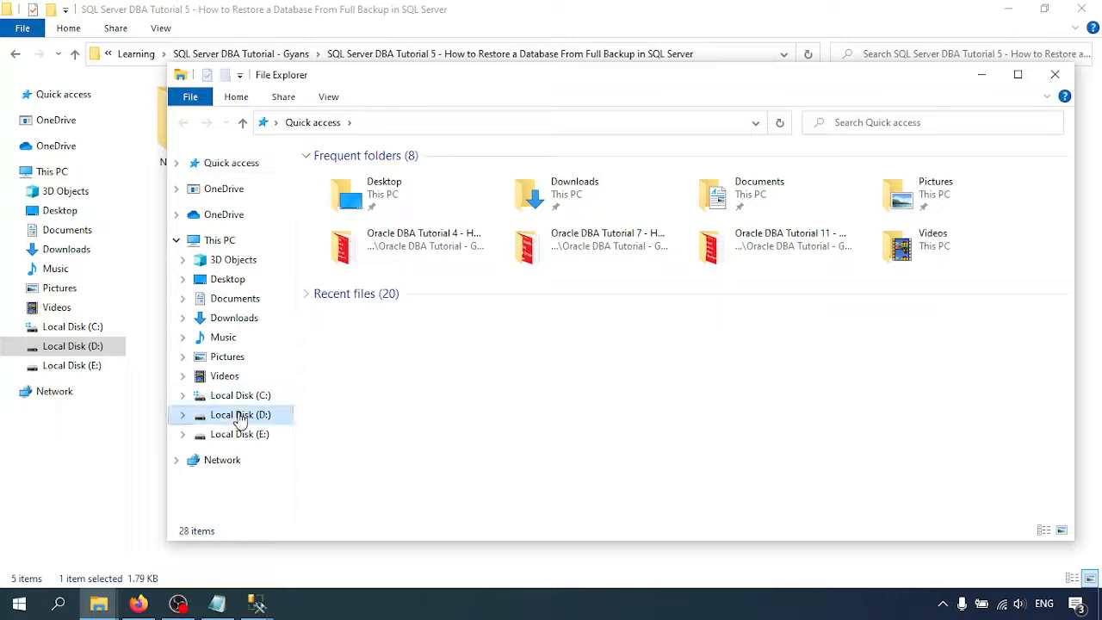
{"action": "left_click", "coordinate": [240, 395]}
{"action": "double_click", "coordinate": [358, 257]}
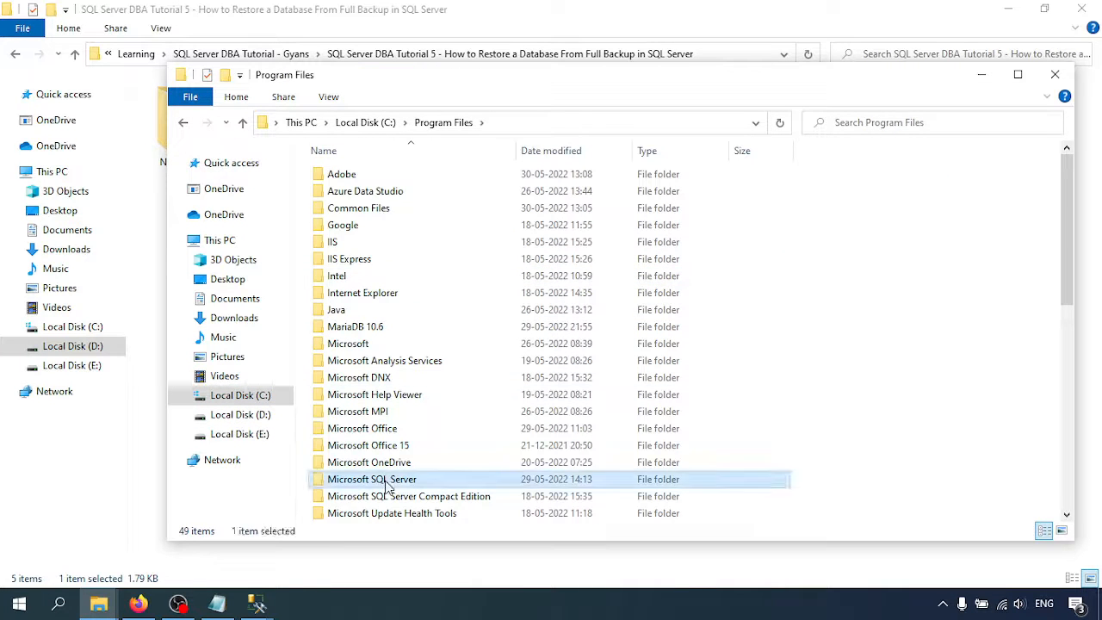
{"action": "double_click", "coordinate": [387, 483]}
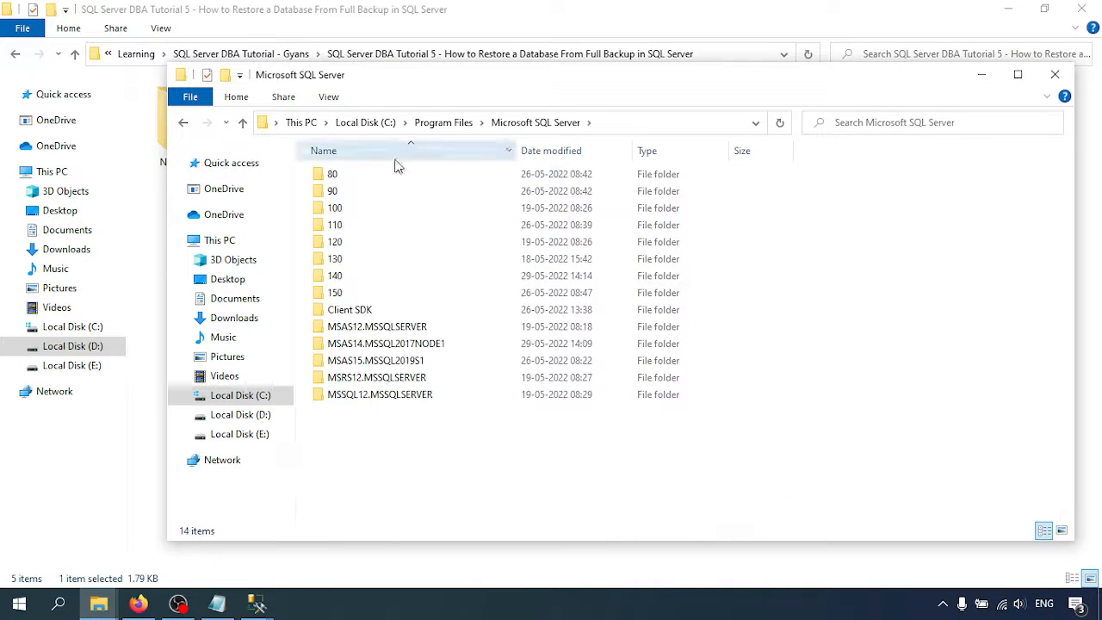
{"action": "double_click", "coordinate": [382, 398]}
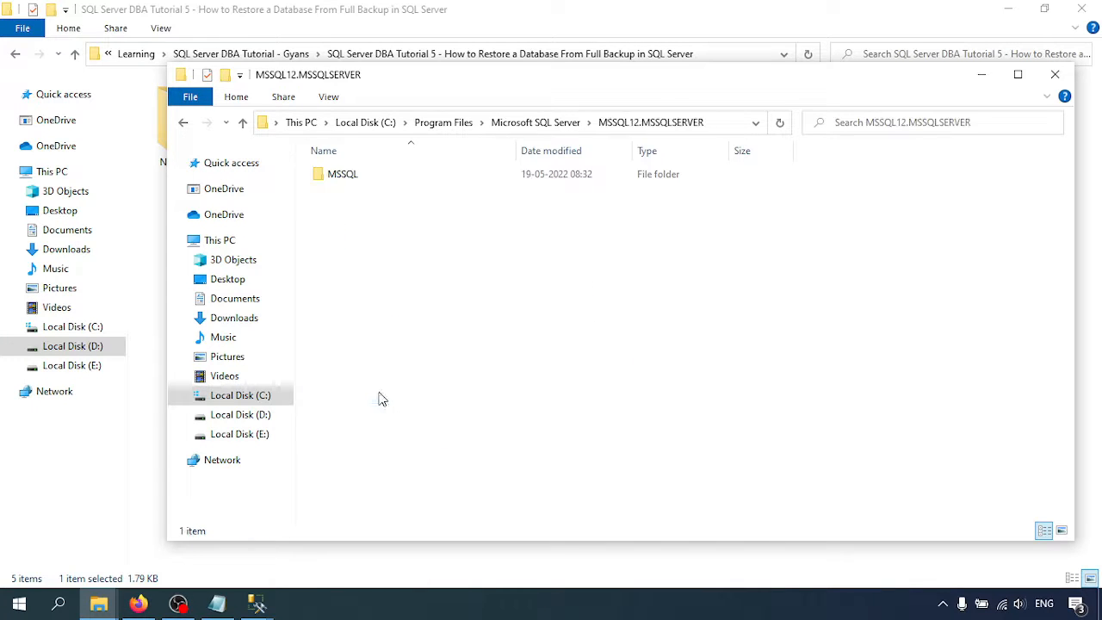
{"action": "double_click", "coordinate": [352, 177]}
{"action": "left_click", "coordinate": [357, 176]}
{"action": "double_click", "coordinate": [357, 176]}
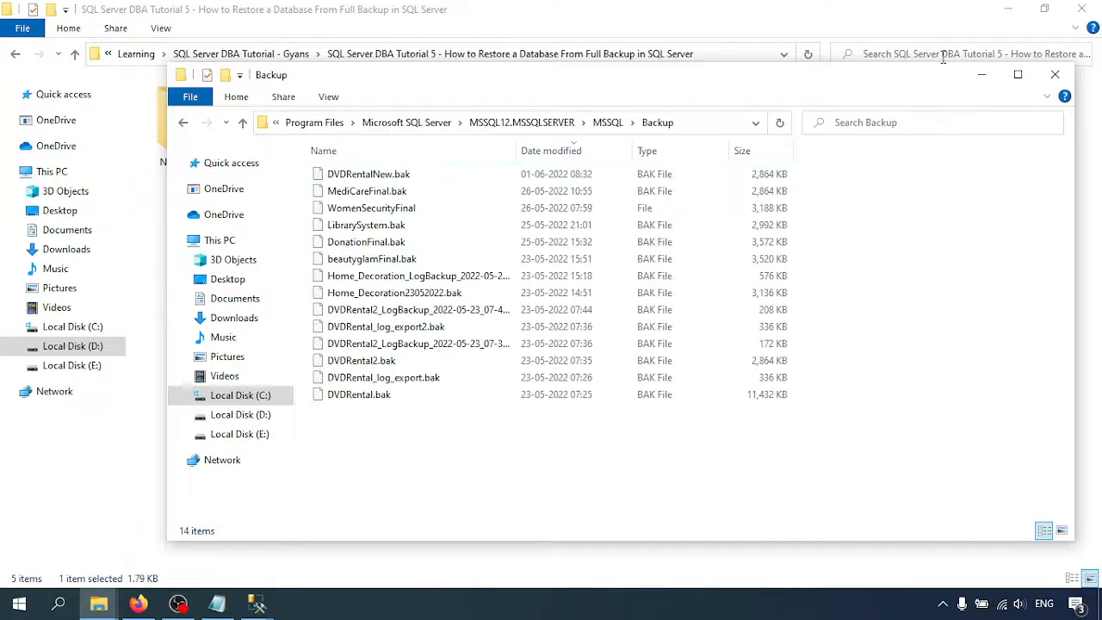
Copy the Backup folder's full path and replace the path in the BACKUP LOG DISK line of the Notepad script with it.
{"action": "left_click", "coordinate": [1018, 74]}
{"action": "left_click", "coordinate": [668, 54]}
{"action": "key", "text": "ctrl+c"}
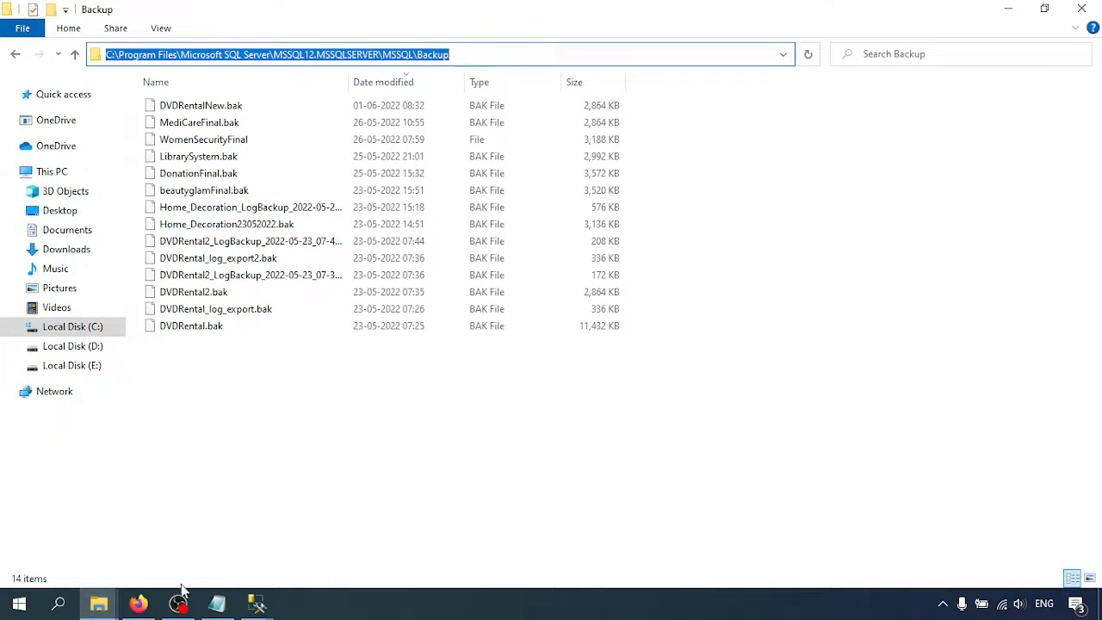
{"action": "left_click", "coordinate": [218, 604]}
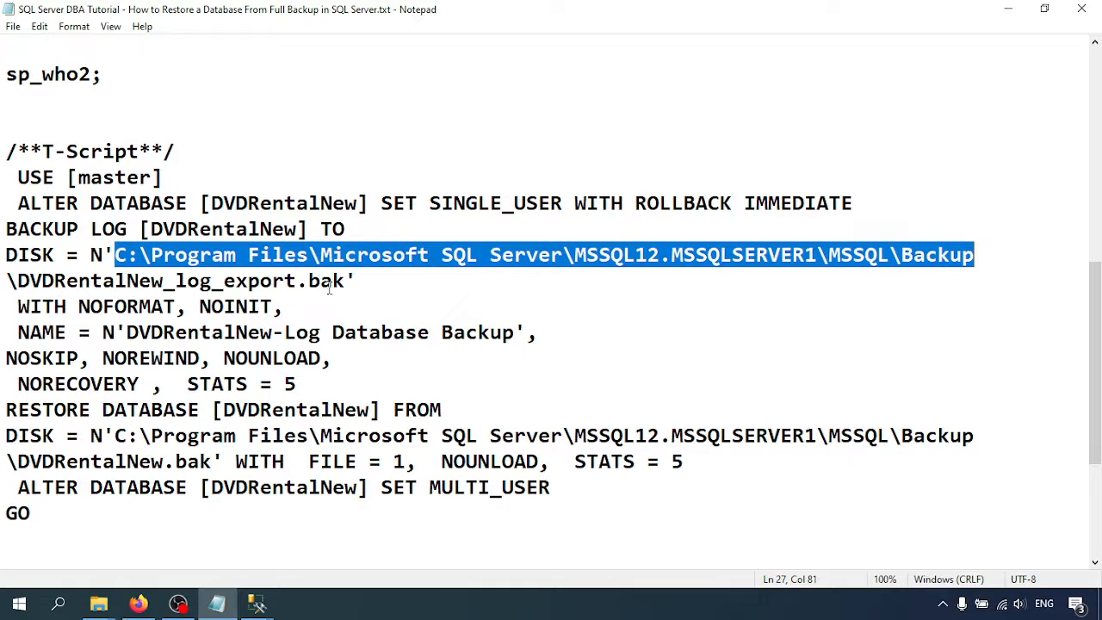
{"action": "key", "text": "ctrl+v"}
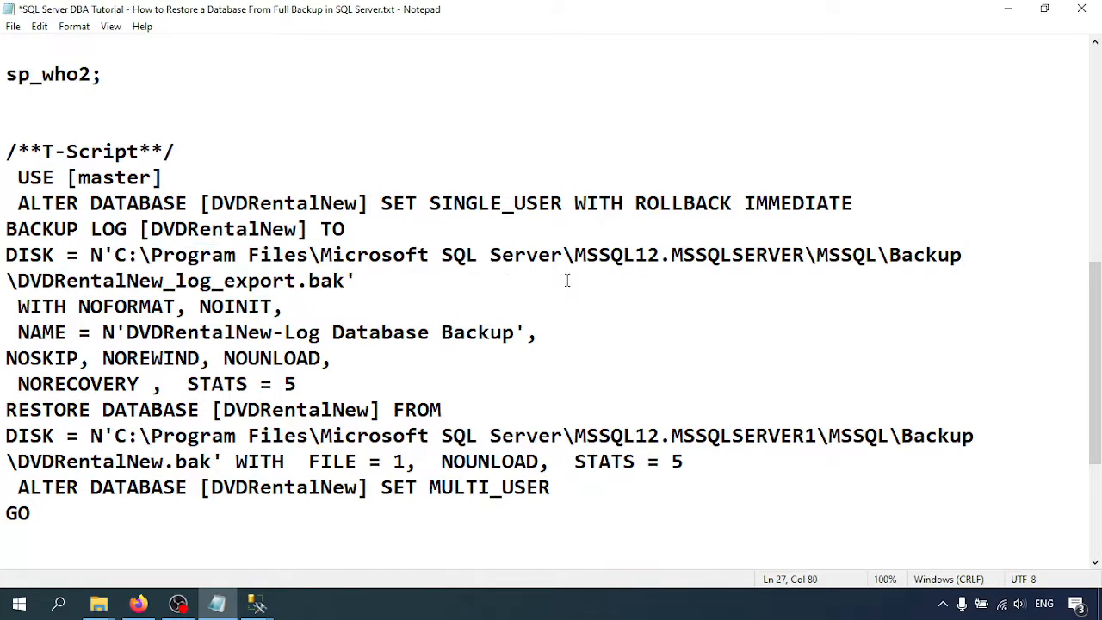
Turn off word wrap in Notepad and return to the T-Script section.
{"action": "left_click", "coordinate": [75, 27]}
{"action": "left_click", "coordinate": [114, 50]}
{"action": "left_click", "coordinate": [494, 371]}
{"action": "scroll", "coordinate": [494, 379], "scroll_direction": "down", "scroll_amount": 6}
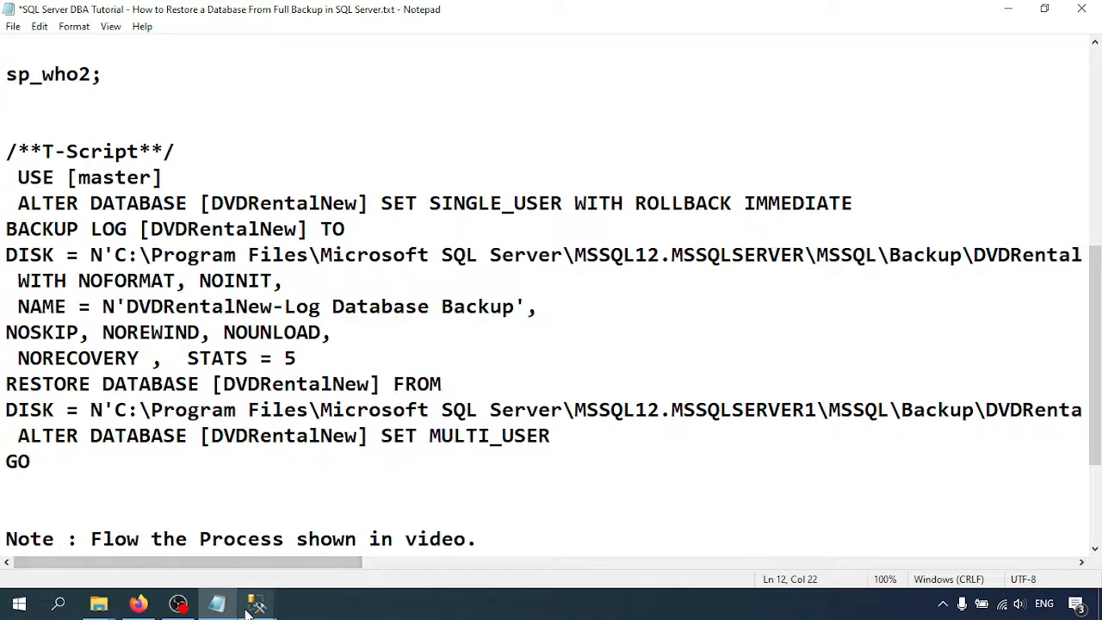
Open the copied Backup folder path with Windows Run and select the DVDRentalNew.bak file.
{"action": "key", "text": "super+r"}
{"action": "key", "text": "ctrl+v"}
{"action": "key", "text": "Return"}
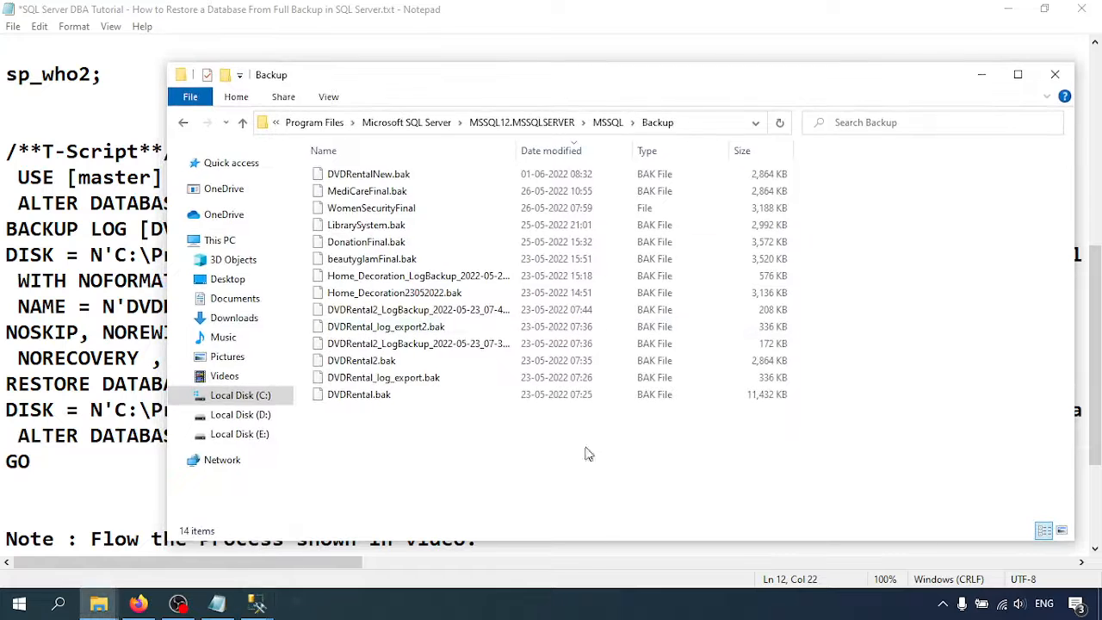
{"action": "left_click", "coordinate": [349, 179]}
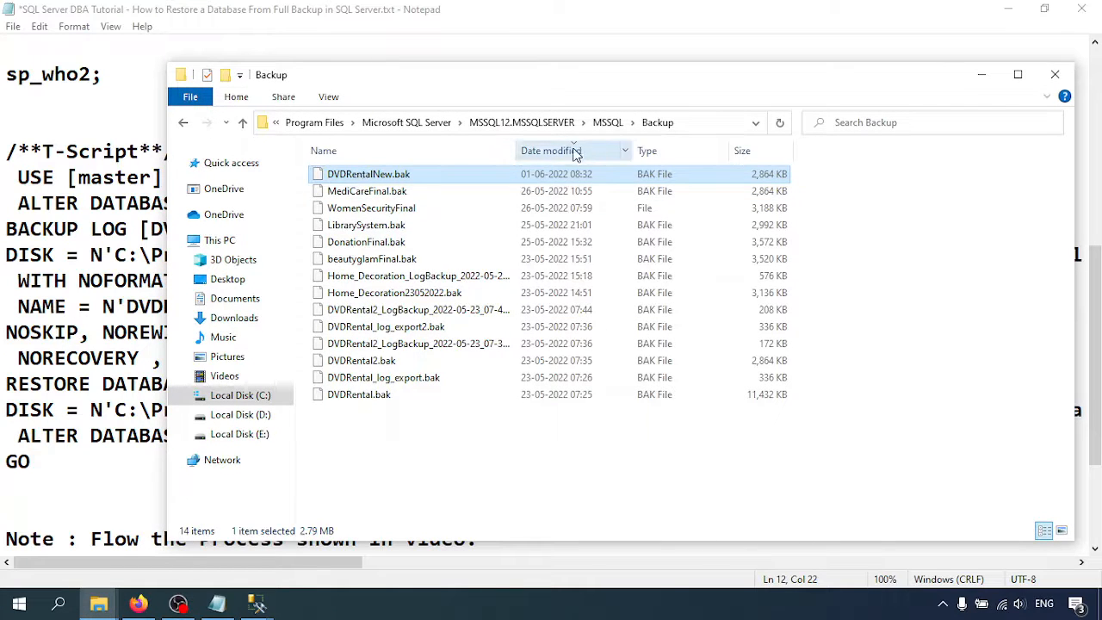
Hide the Date modified column in the Backup folder and close its File Explorer window.
{"action": "right_click", "coordinate": [571, 151]}
{"action": "left_click", "coordinate": [626, 218]}
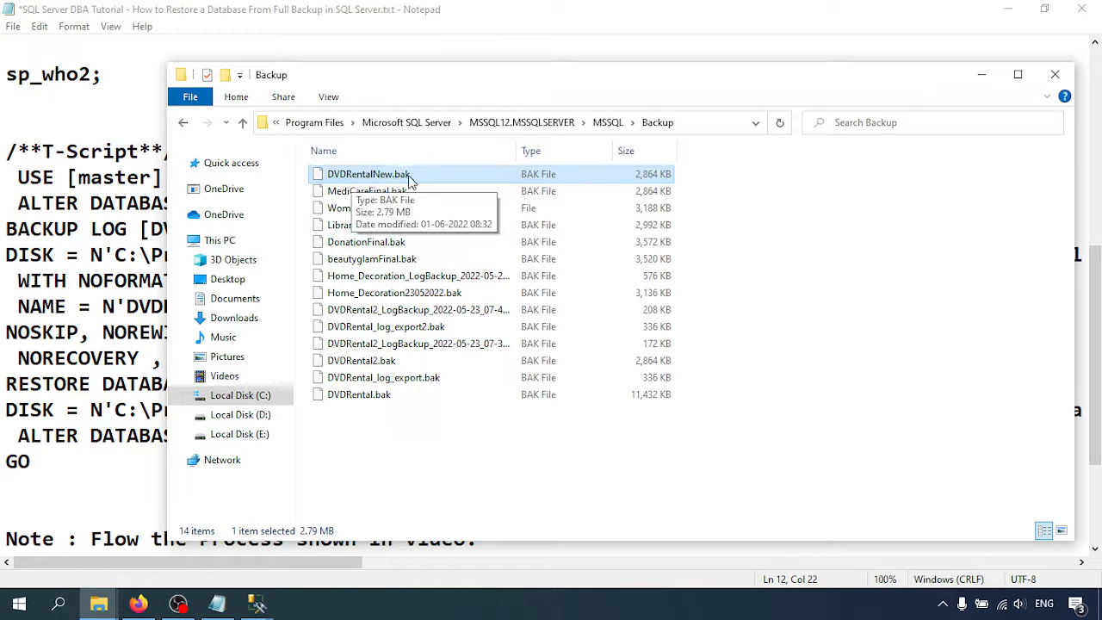
{"action": "left_click", "coordinate": [757, 470]}
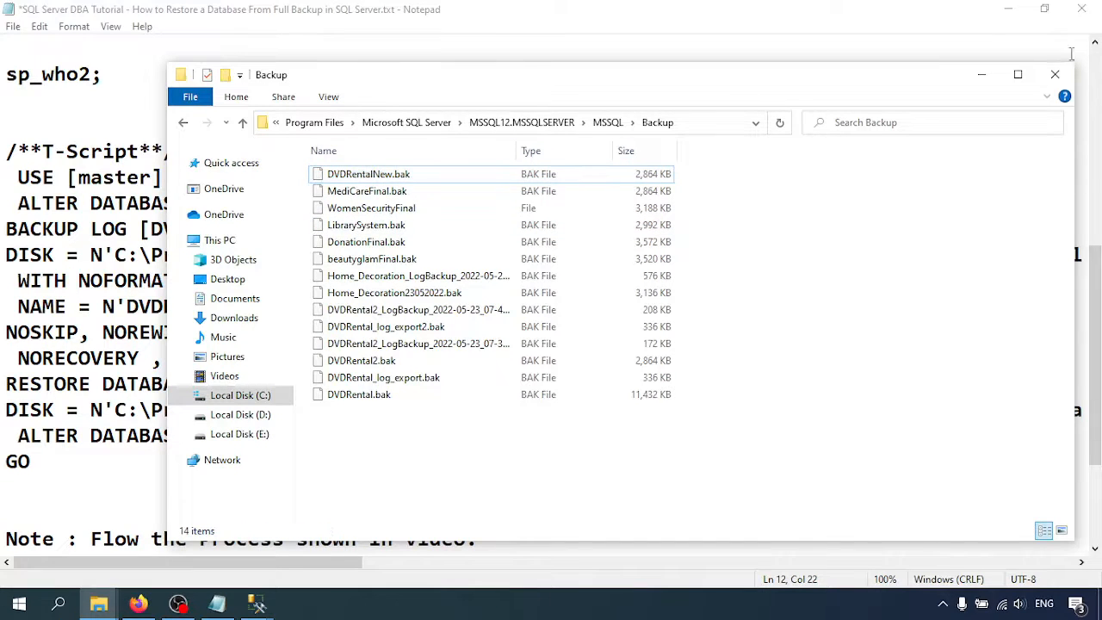
{"action": "left_click", "coordinate": [1056, 75]}
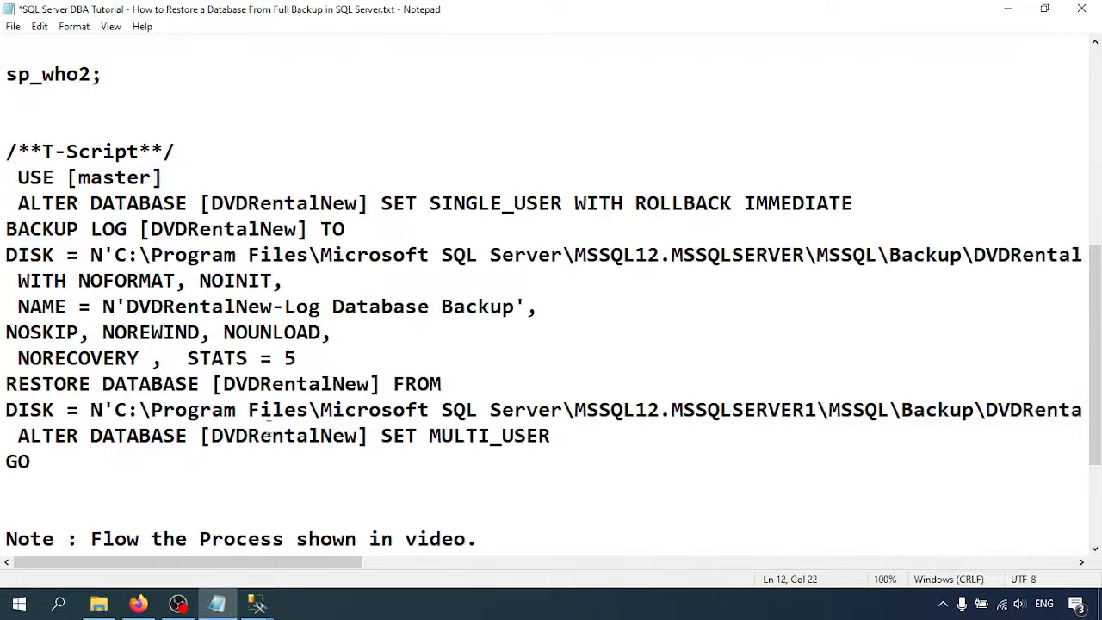
Return to the list of the two restore methods near the start of the notes.
{"action": "scroll", "coordinate": [267, 425], "scroll_direction": "up", "scroll_amount": 5}
{"action": "scroll", "coordinate": [268, 425], "scroll_direction": "down", "scroll_amount": 1}
{"action": "scroll", "coordinate": [268, 425], "scroll_direction": "up", "scroll_amount": 2}
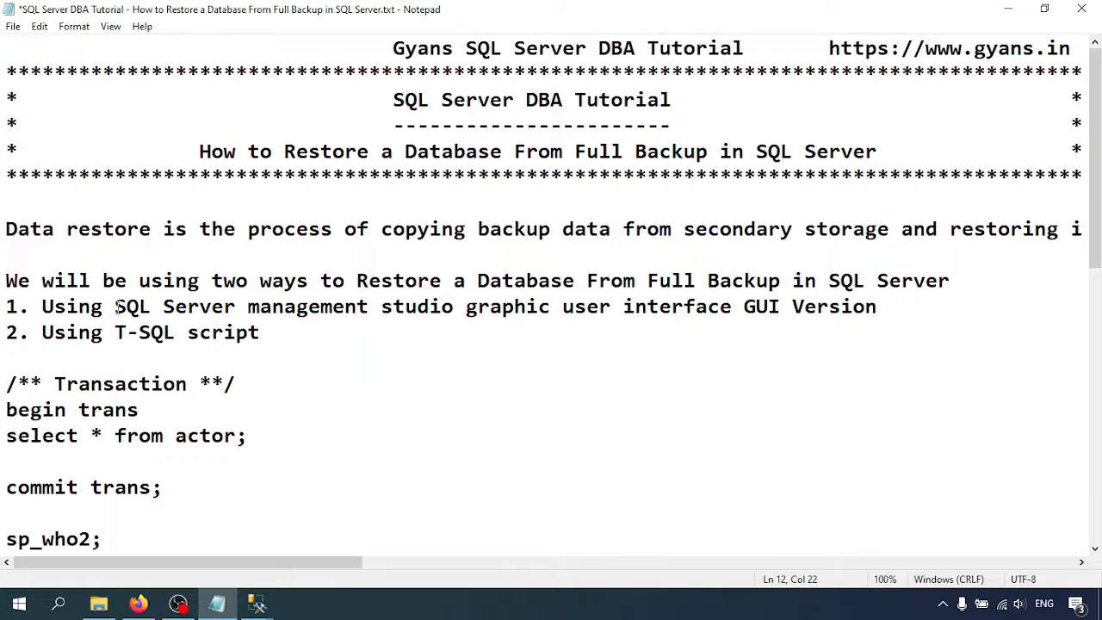
Review the Management Studio restore method and the Transaction statements from begin trans to sp_who2 in the notes.
{"action": "left_click_drag", "start_coordinate": [115, 307], "coordinate": [347, 307]}
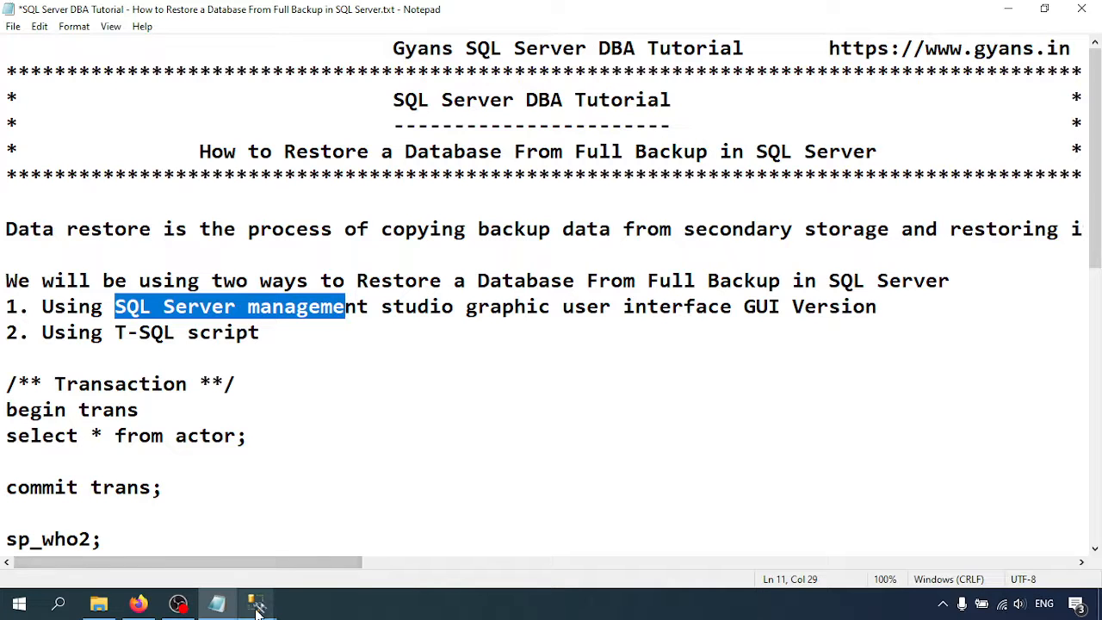
{"action": "mouse_move", "coordinate": [257, 602]}
{"action": "left_click", "coordinate": [189, 359]}
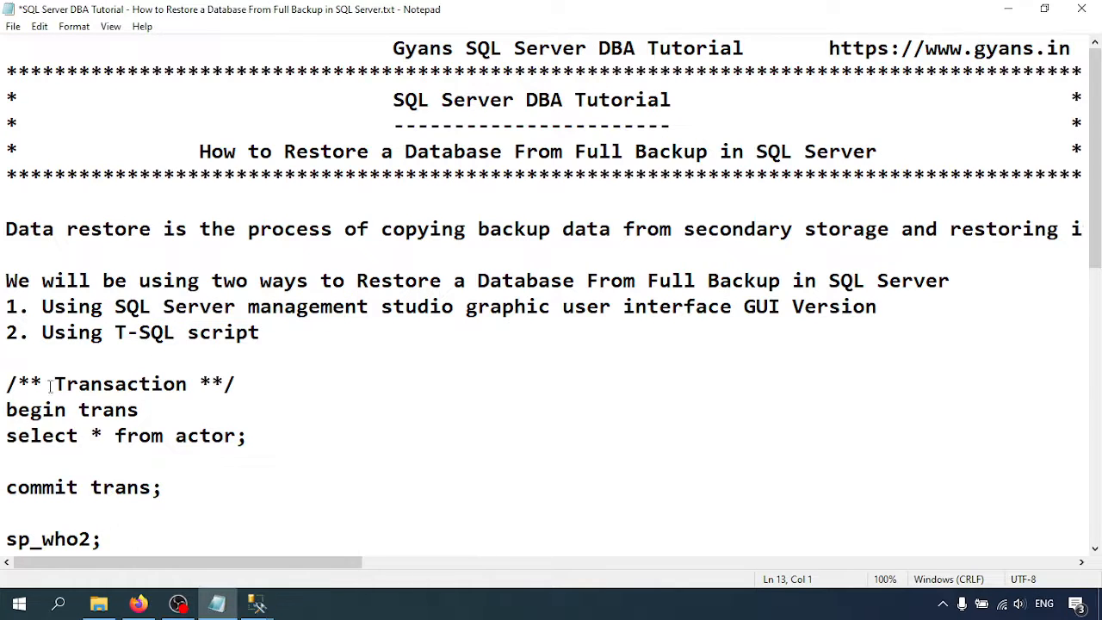
{"action": "scroll", "coordinate": [34, 379], "scroll_direction": "down", "scroll_amount": 1}
{"action": "left_click_drag", "start_coordinate": [6, 332], "coordinate": [125, 456]}
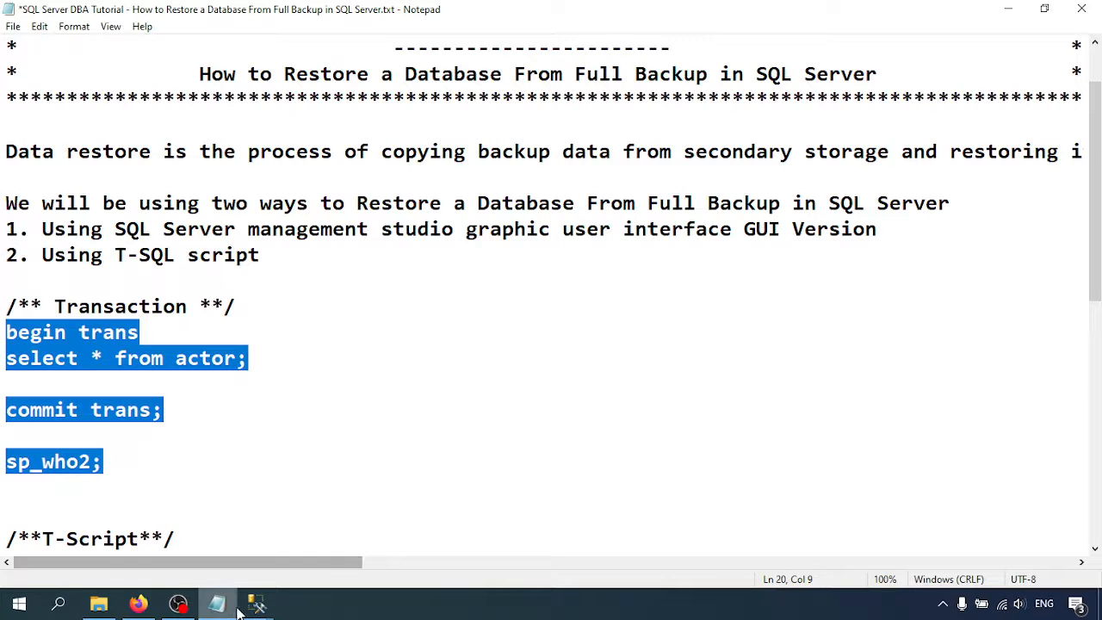
Switch to SQL Server Management Studio and dismiss the empty Restore Database dialog.
{"action": "mouse_move", "coordinate": [257, 602]}
{"action": "left_click", "coordinate": [319, 527]}
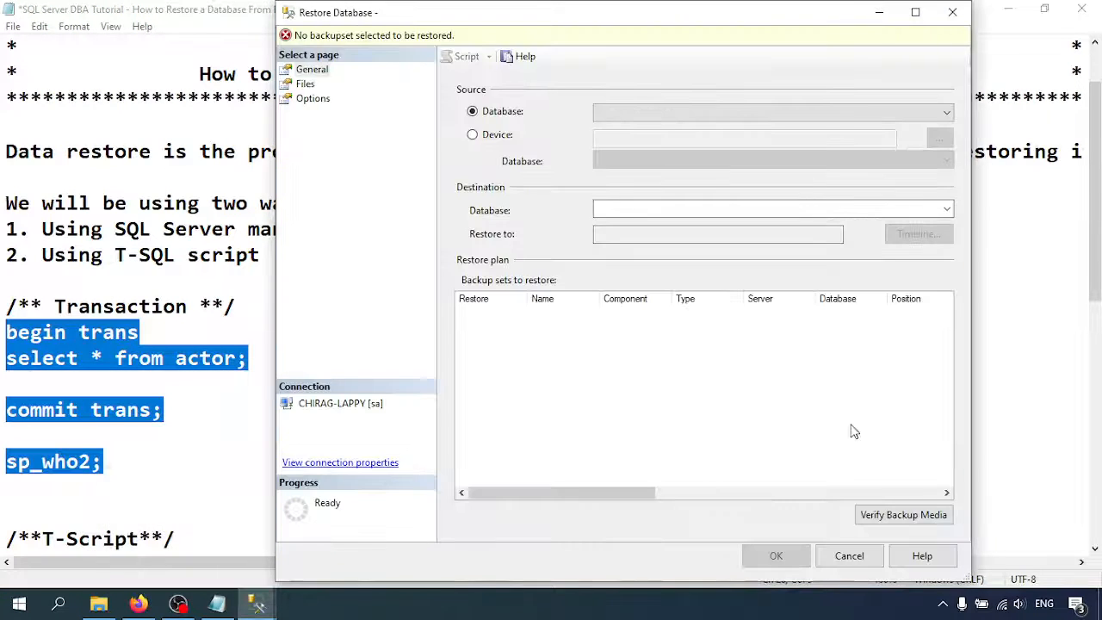
{"action": "left_click", "coordinate": [848, 556]}
{"action": "left_click", "coordinate": [274, 607]}
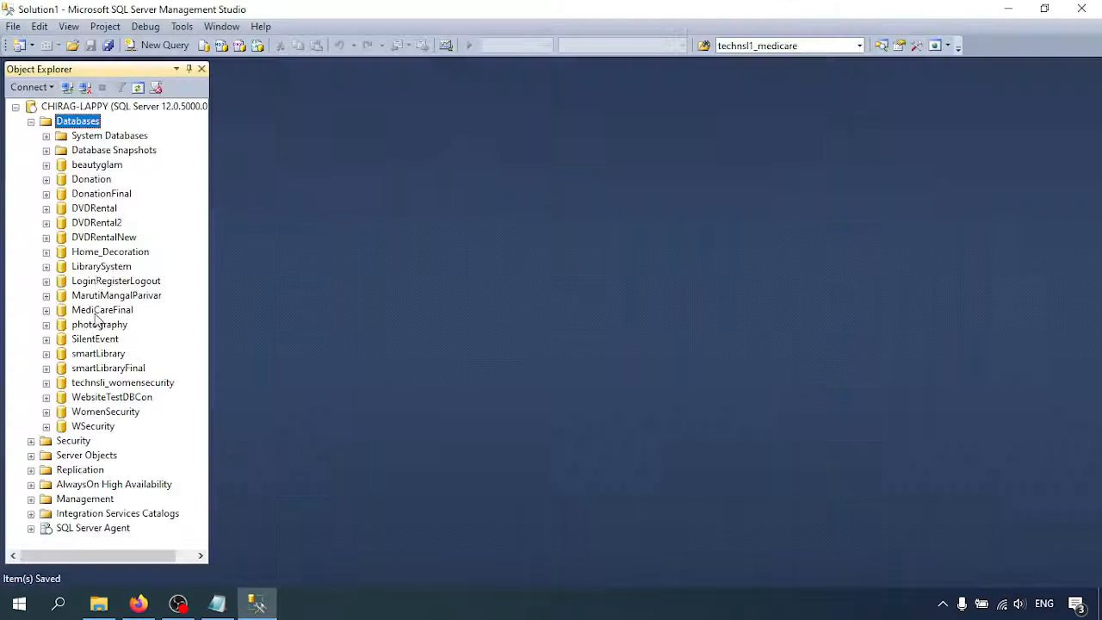
Start a database restore from the Databases node, using the DVDRentalNew.bak file from the Backup folder as the device source.
{"action": "right_click", "coordinate": [65, 119]}
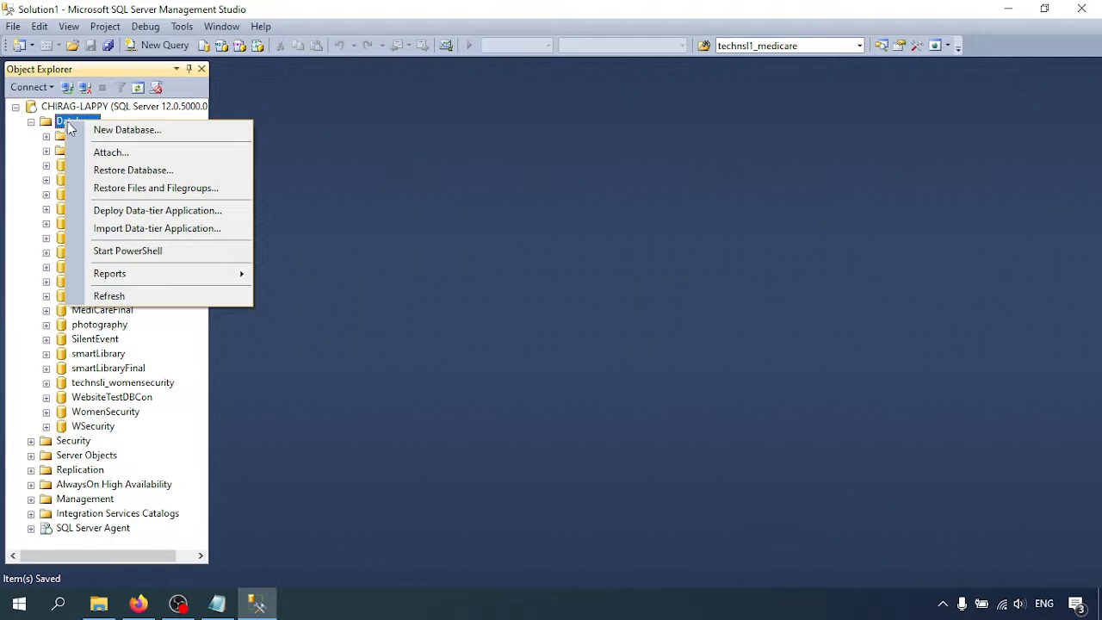
{"action": "left_click", "coordinate": [118, 171]}
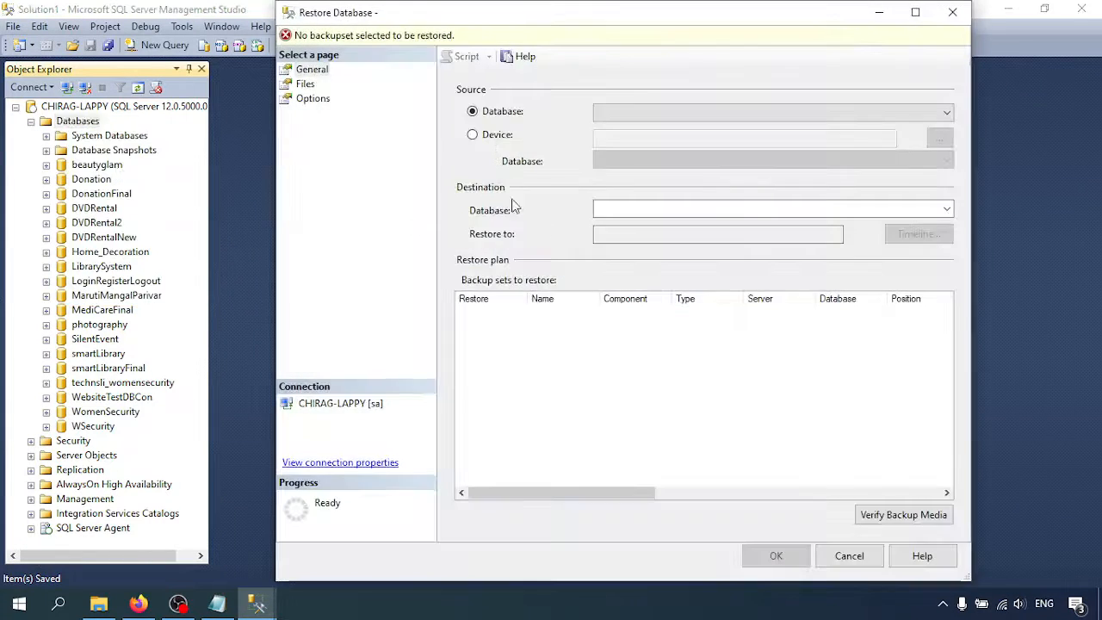
{"action": "left_click", "coordinate": [475, 136]}
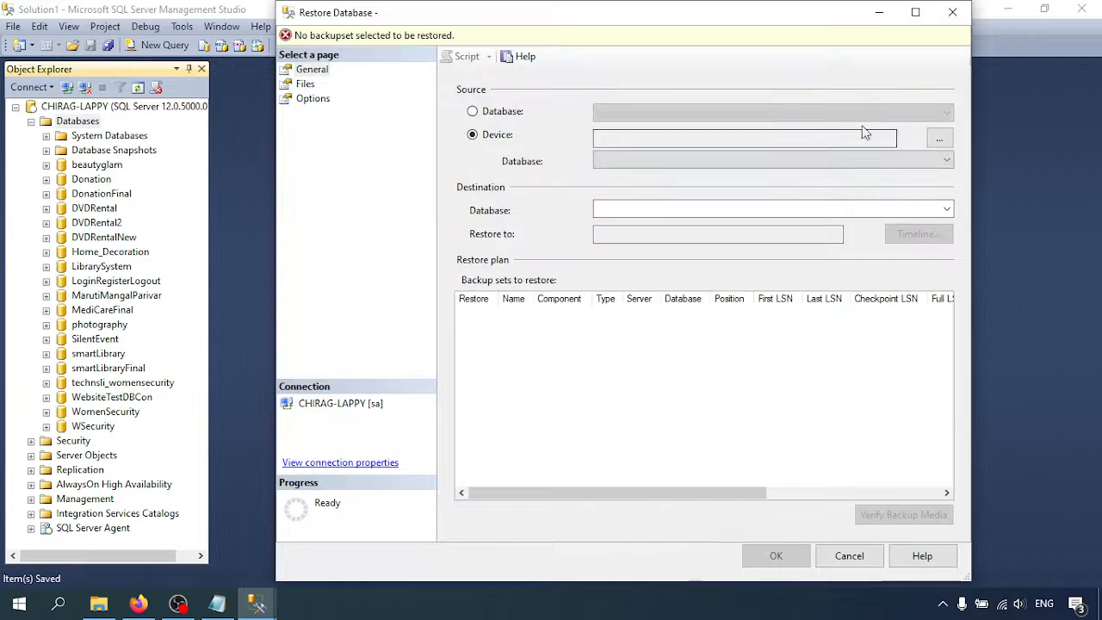
{"action": "left_click", "coordinate": [939, 139]}
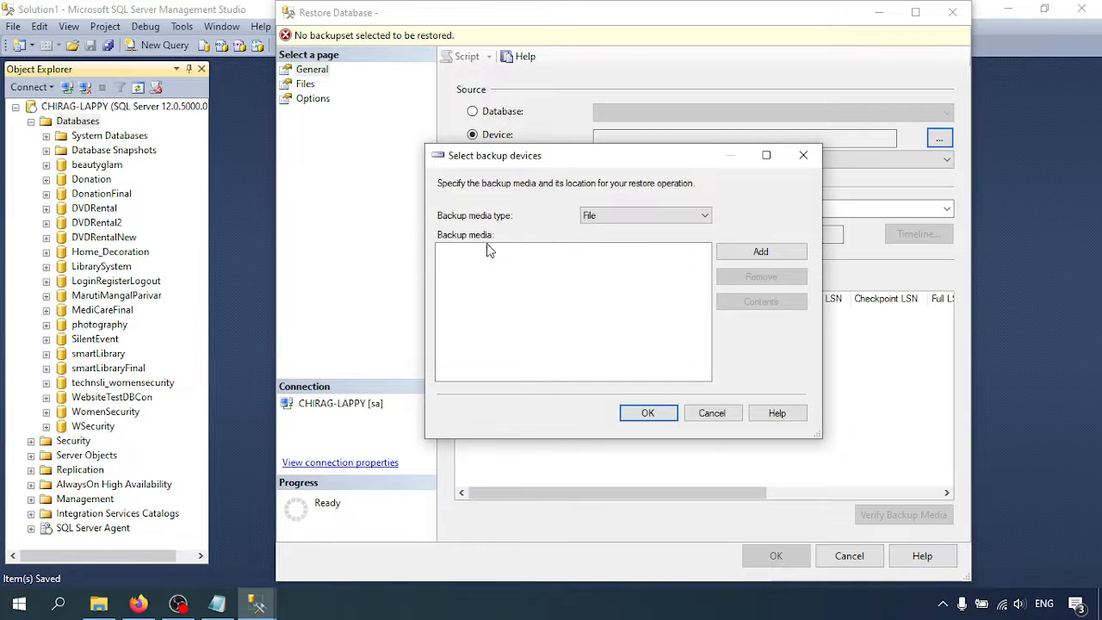
{"action": "left_click", "coordinate": [763, 256]}
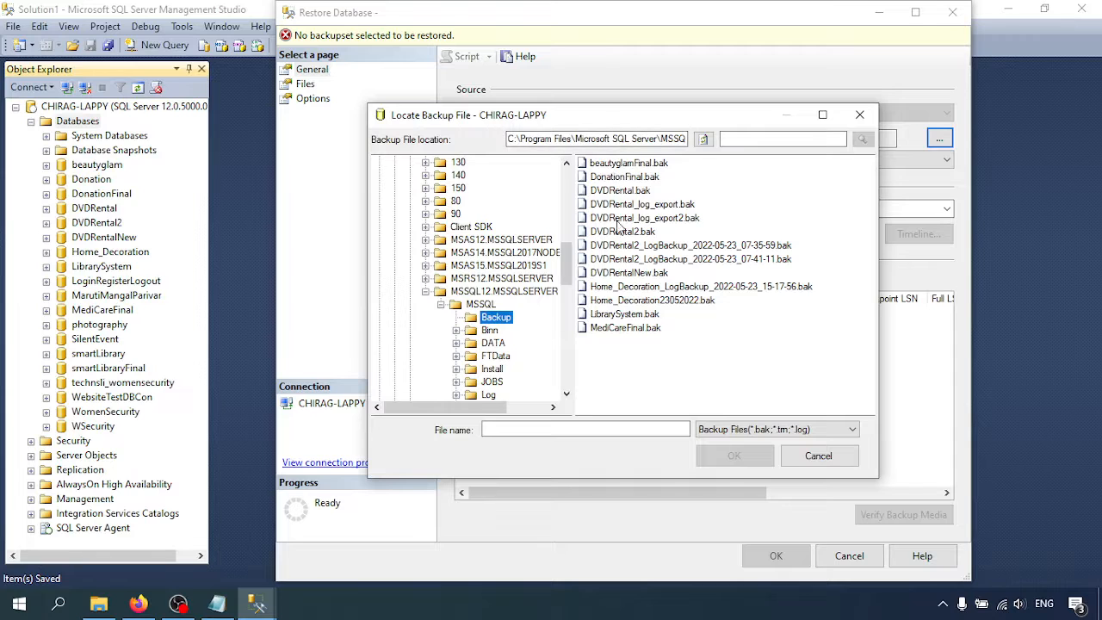
{"action": "left_click", "coordinate": [628, 271]}
{"action": "left_click", "coordinate": [721, 456]}
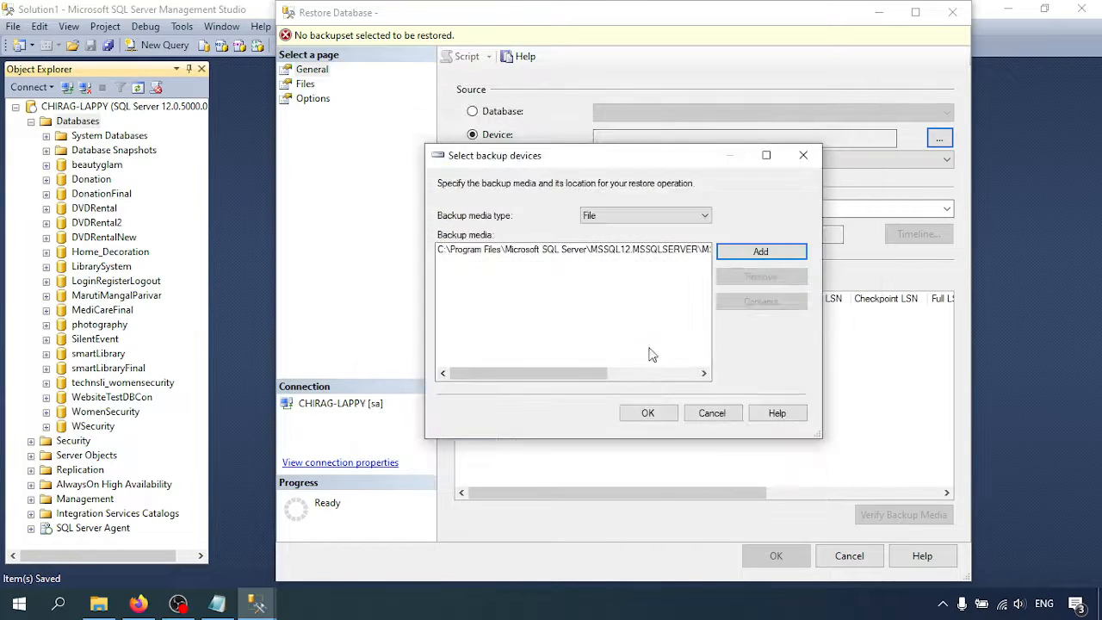
{"action": "left_click", "coordinate": [658, 415]}
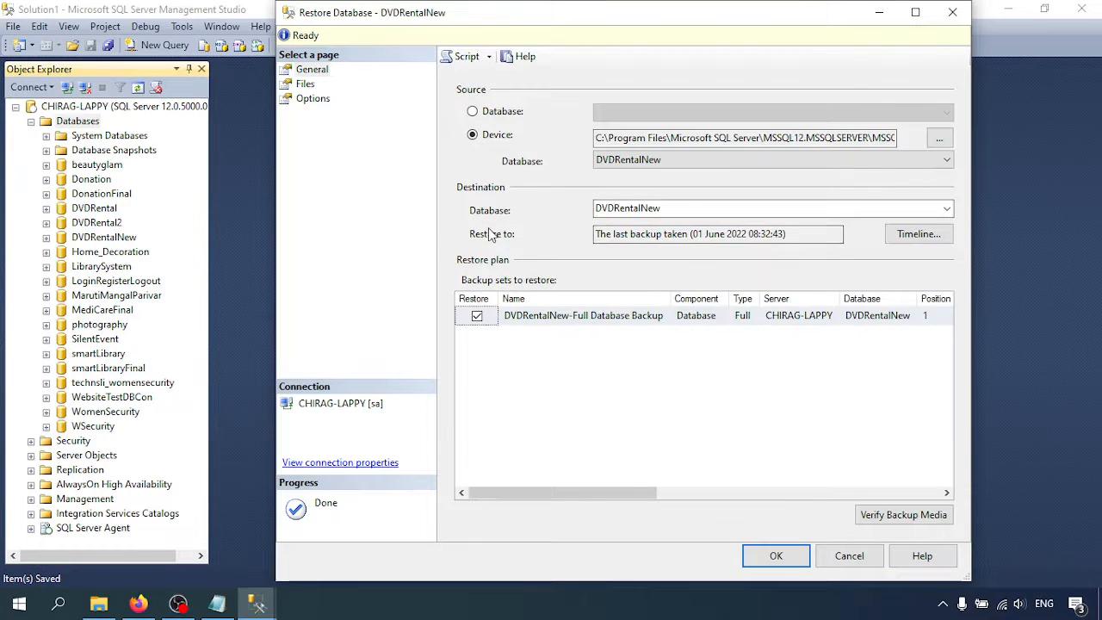
Examine the destination database name and the details of the full backup set in the restore plan.
{"action": "left_click", "coordinate": [672, 209]}
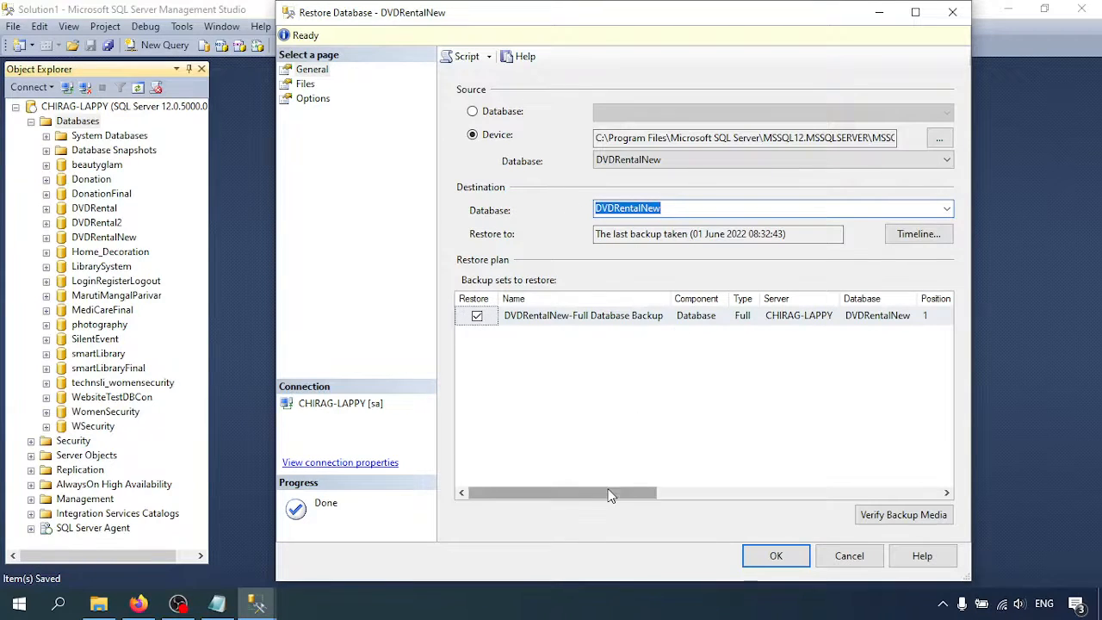
{"action": "left_click_drag", "start_coordinate": [594, 492], "coordinate": [743, 493]}
{"action": "left_click", "coordinate": [659, 325]}
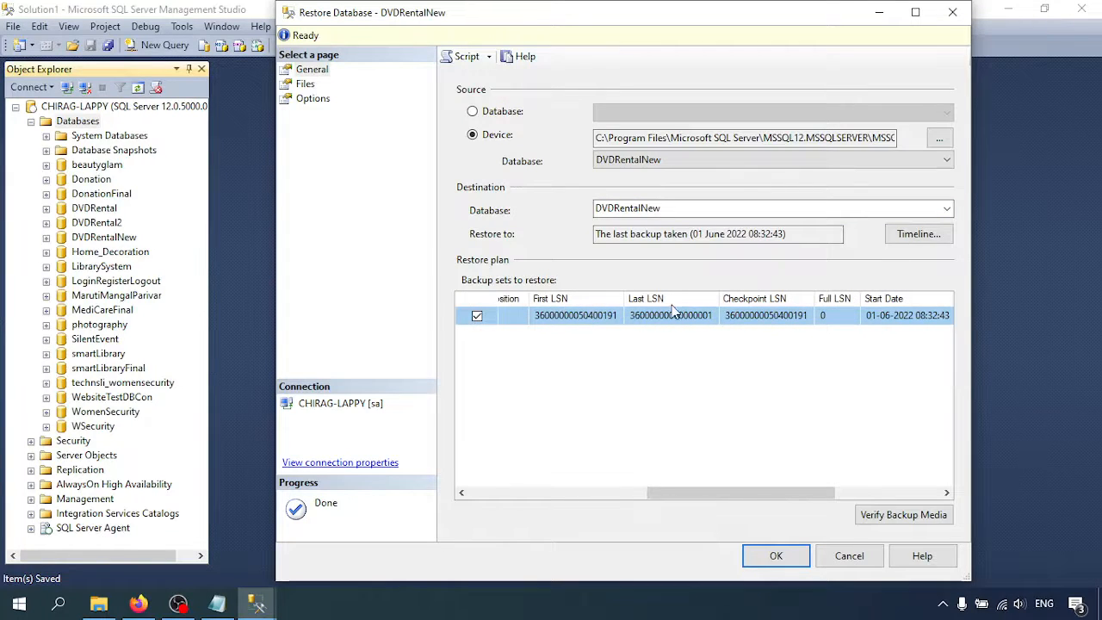
{"action": "left_click_drag", "start_coordinate": [731, 491], "coordinate": [519, 475]}
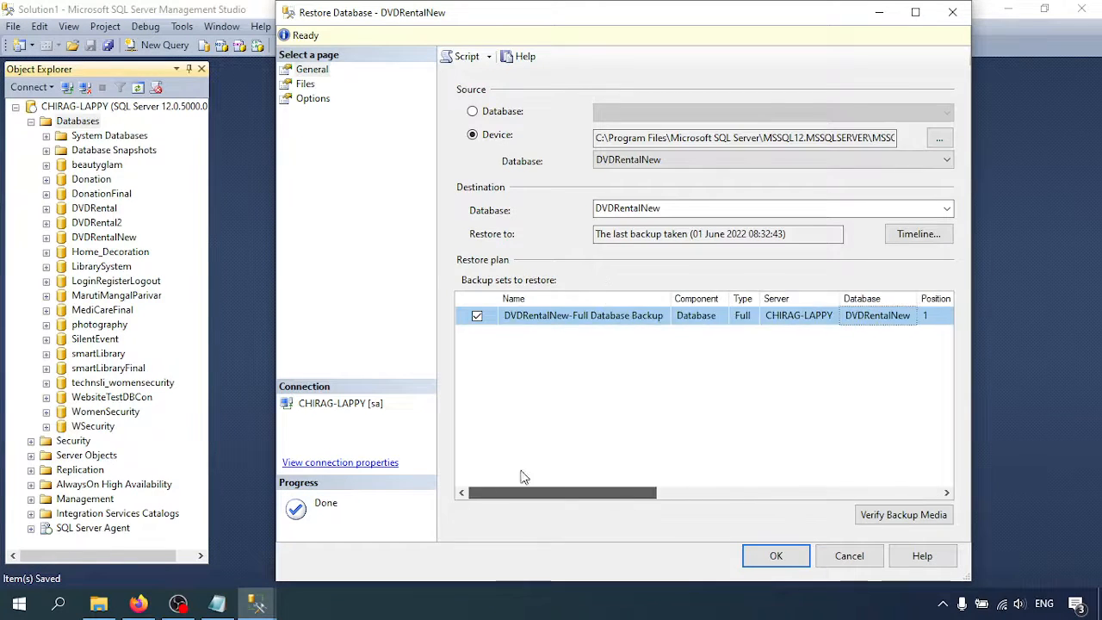
Examine the restore paths of the data and log files, including the full Restore As path of the data file.
{"action": "left_click", "coordinate": [305, 85]}
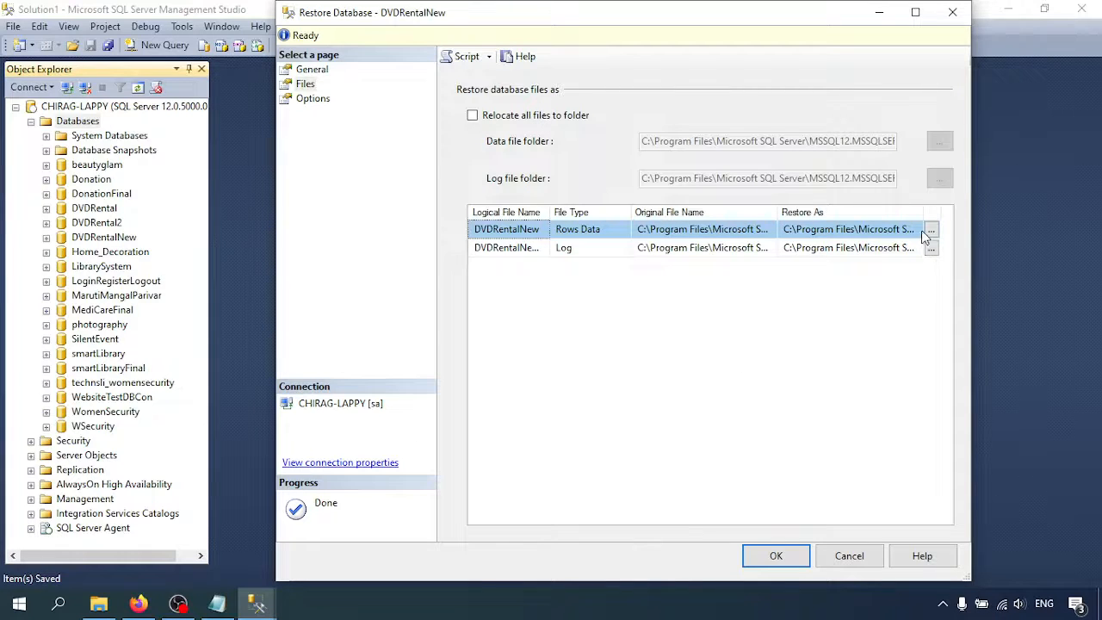
{"action": "left_click", "coordinate": [908, 229]}
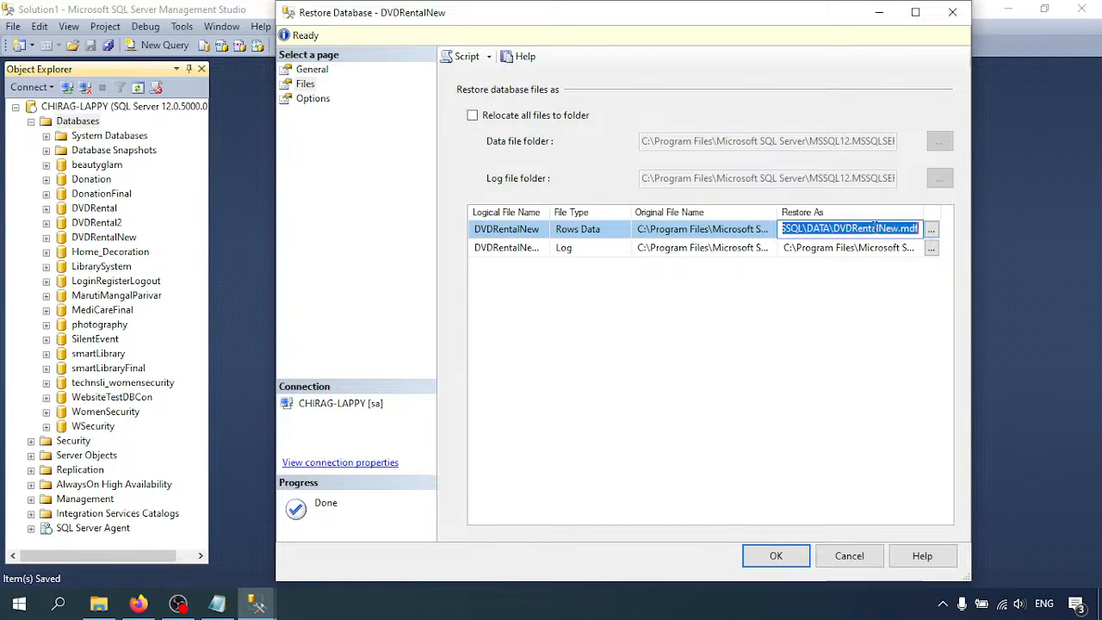
{"action": "left_click_drag", "start_coordinate": [876, 226], "coordinate": [749, 226]}
{"action": "left_click", "coordinate": [816, 293]}
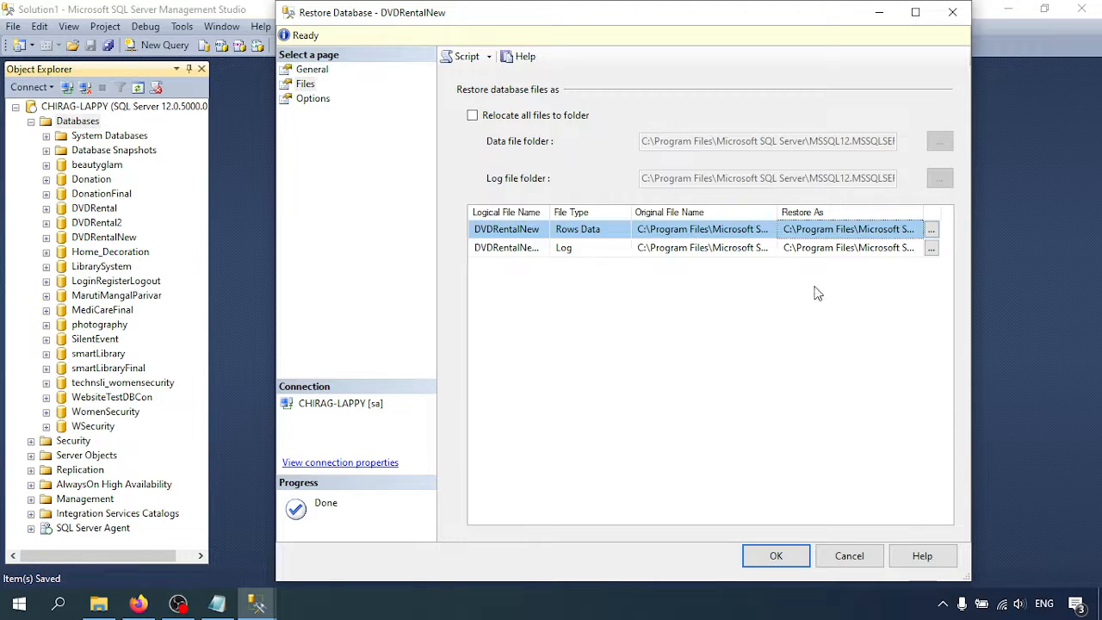
Restore DVDRentalNew, overwriting the existing database, with recovery state RESTORE WITH RECOVERY and existing connections to the destination closed.
{"action": "left_click", "coordinate": [311, 100]}
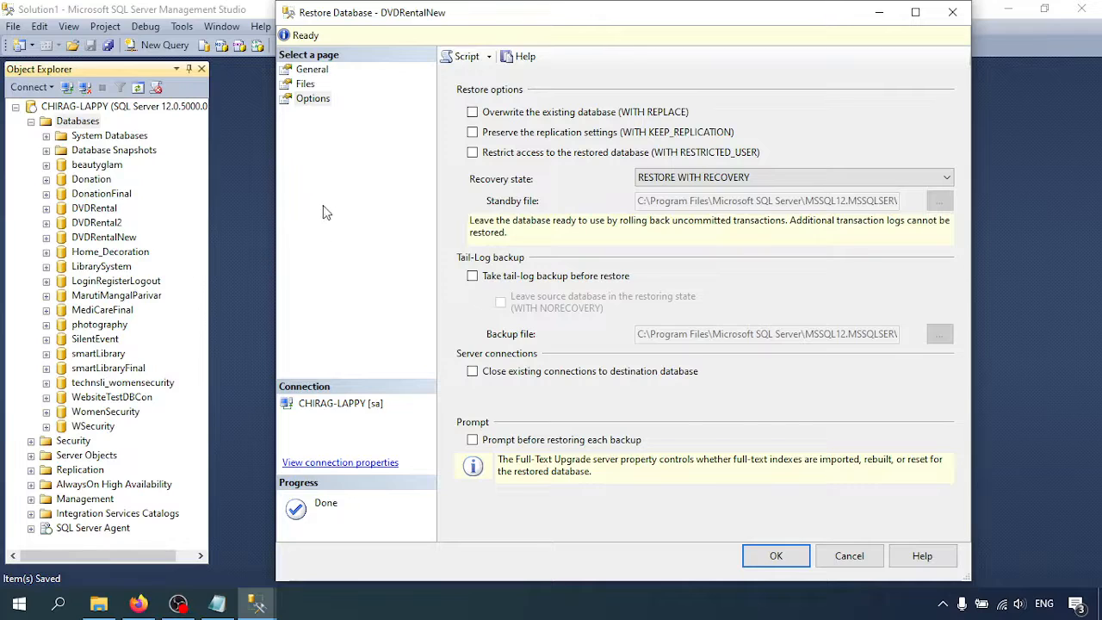
{"action": "left_click", "coordinate": [473, 113]}
{"action": "left_click", "coordinate": [665, 179]}
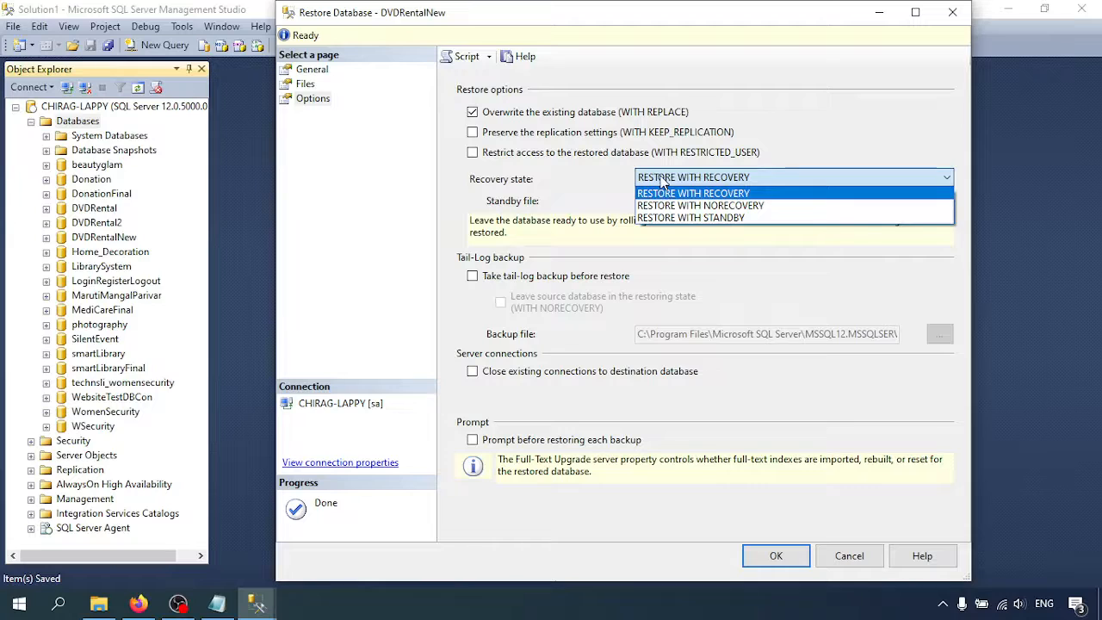
{"action": "left_click", "coordinate": [637, 193]}
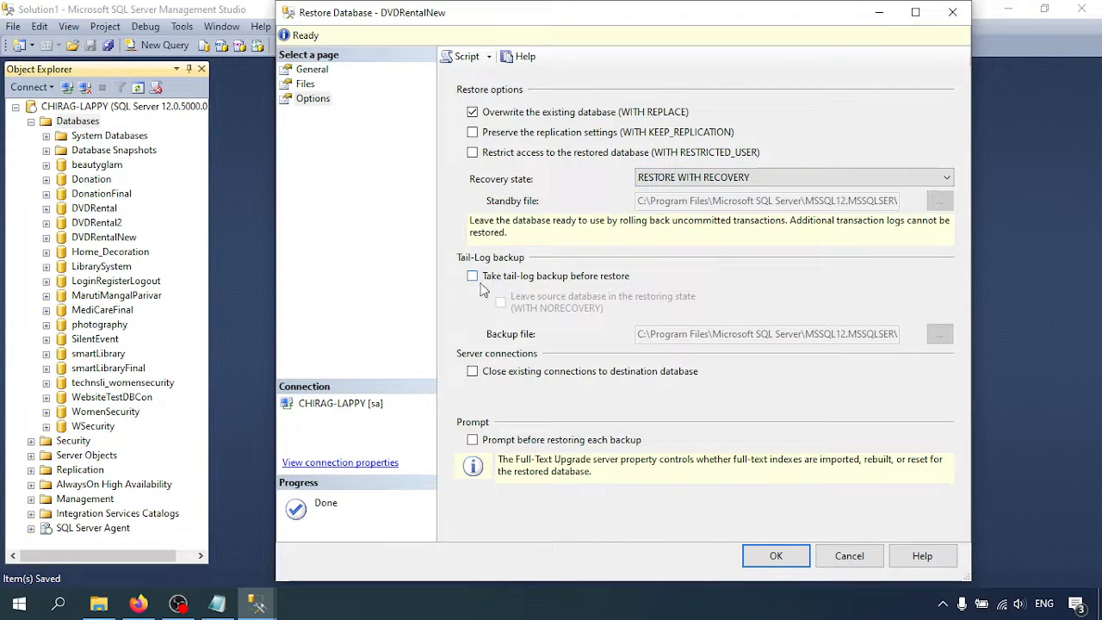
{"action": "left_click", "coordinate": [475, 375]}
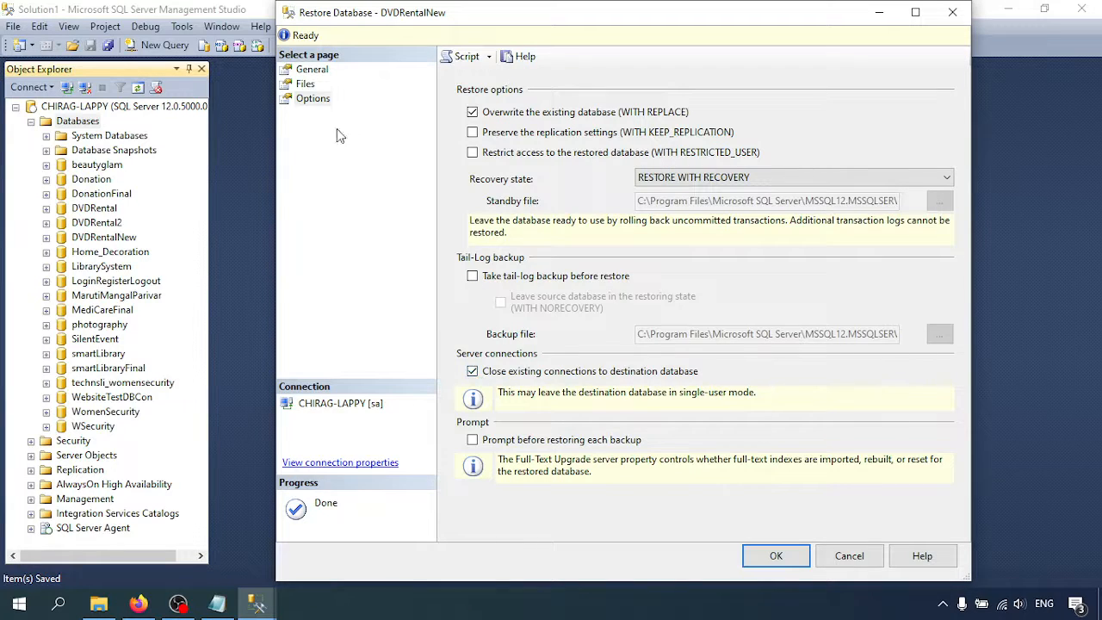
{"action": "left_click", "coordinate": [776, 557]}
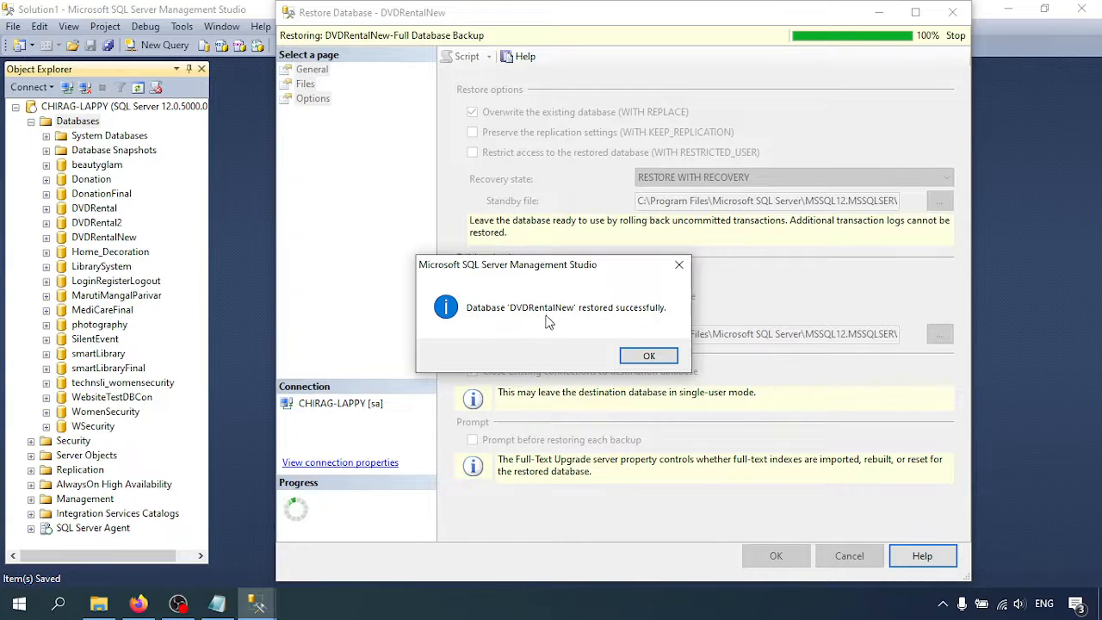
{"action": "left_click", "coordinate": [646, 356]}
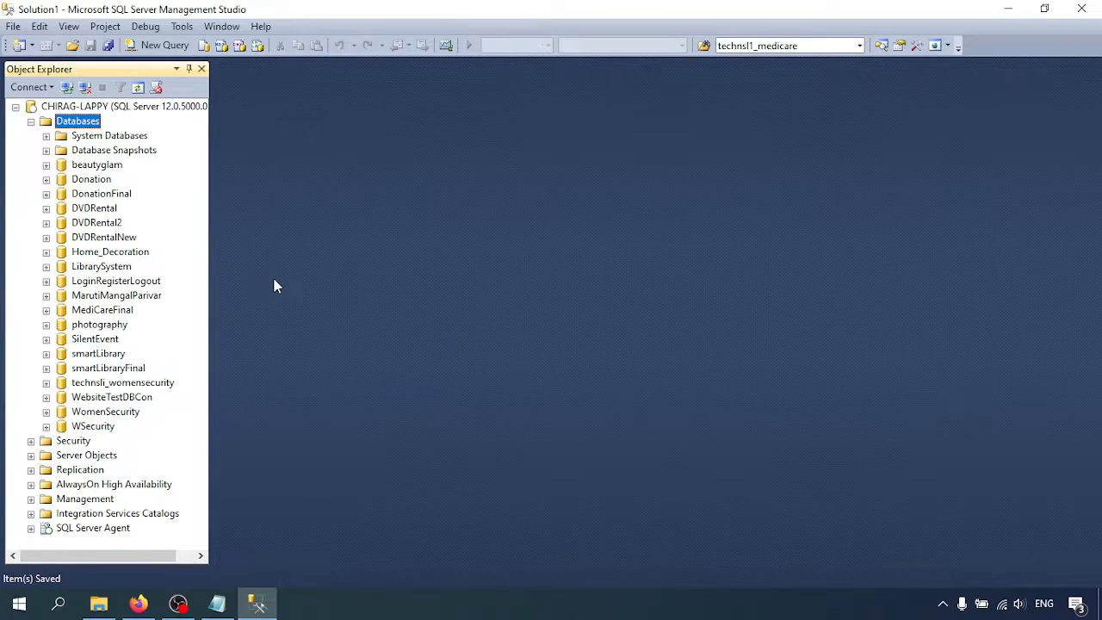
Switch to the Notepad notes and copy the T-Script code from USE [master] through GO.
{"action": "left_click", "coordinate": [216, 604]}
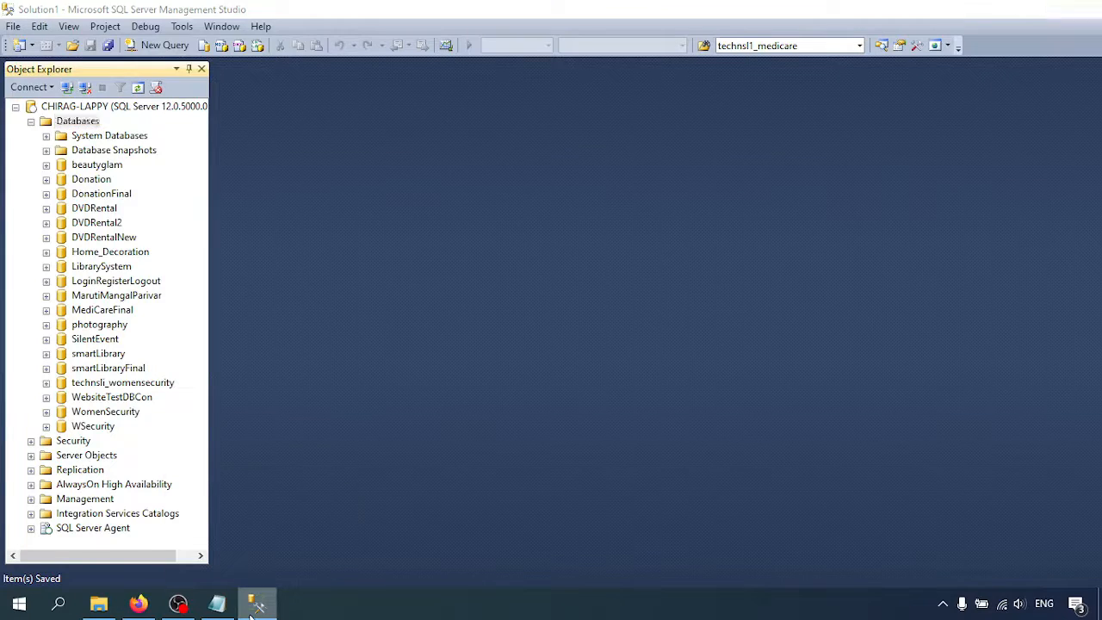
{"action": "scroll", "coordinate": [226, 450], "scroll_direction": "down", "scroll_amount": 6}
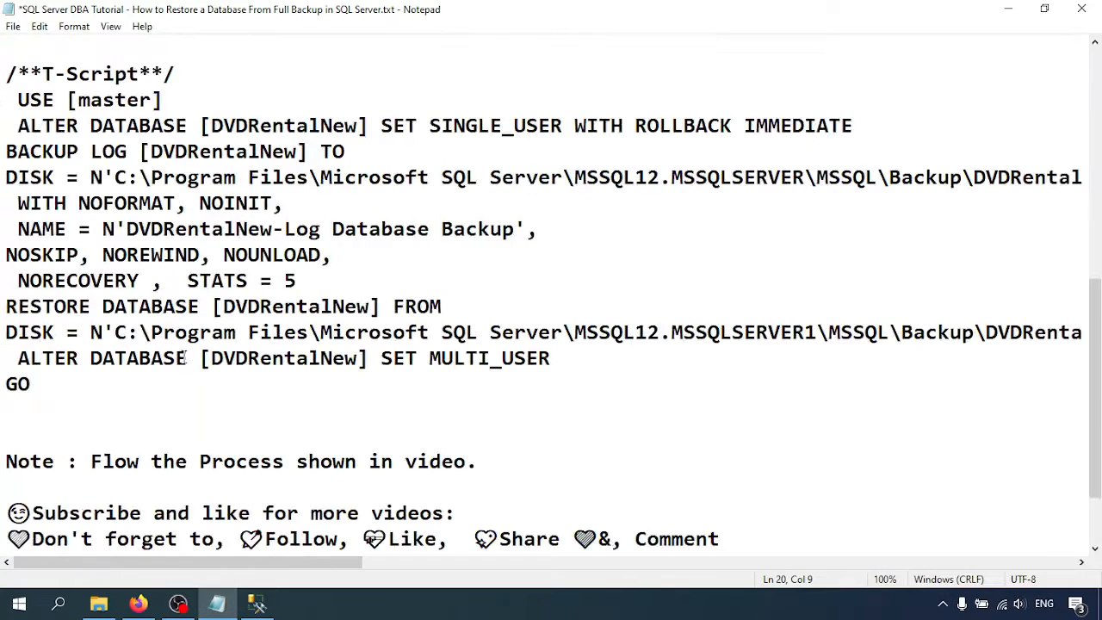
{"action": "scroll", "coordinate": [131, 267], "scroll_direction": "up", "scroll_amount": 1}
{"action": "left_click", "coordinate": [78, 176]}
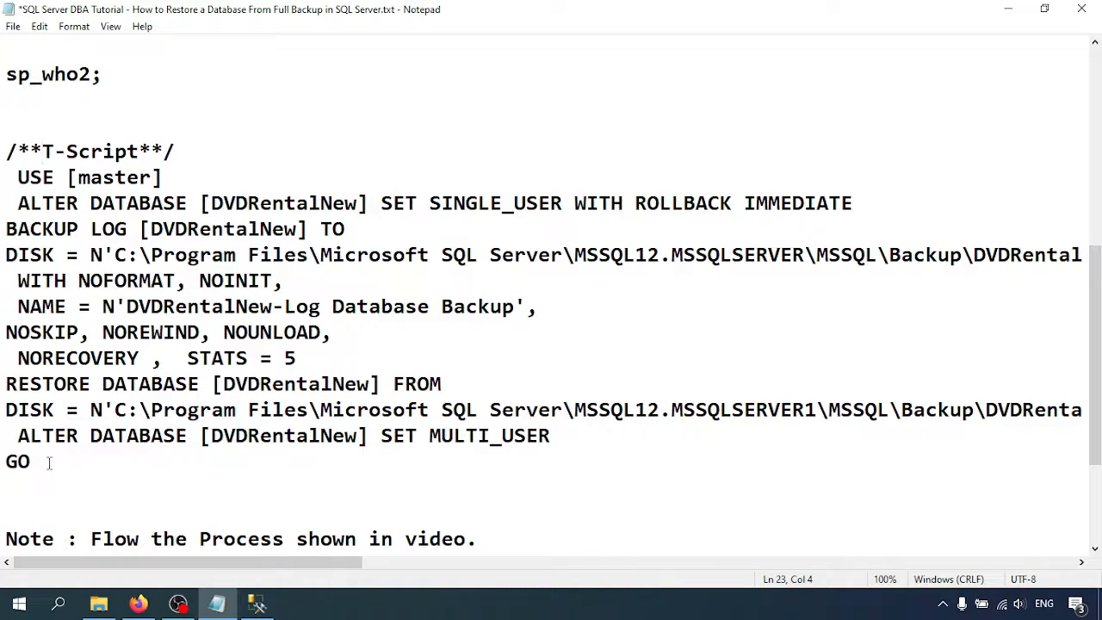
{"action": "left_click_drag", "start_coordinate": [50, 470], "coordinate": [3, 185]}
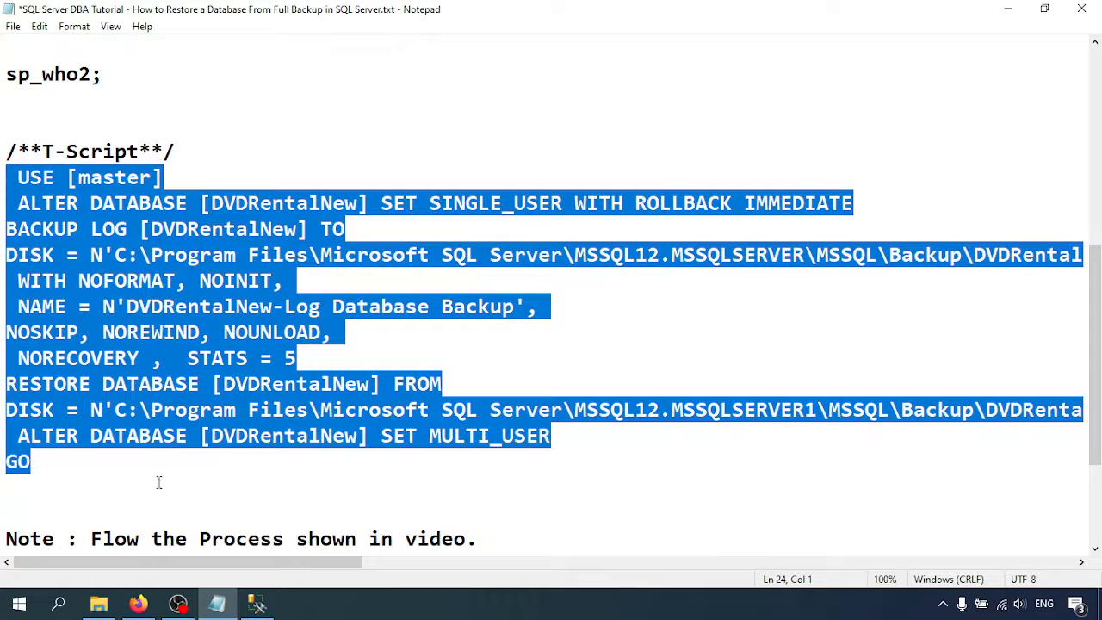
Switch to SQL Server Management Studio and paste the copied restore script into a new query.
{"action": "left_click", "coordinate": [256, 603]}
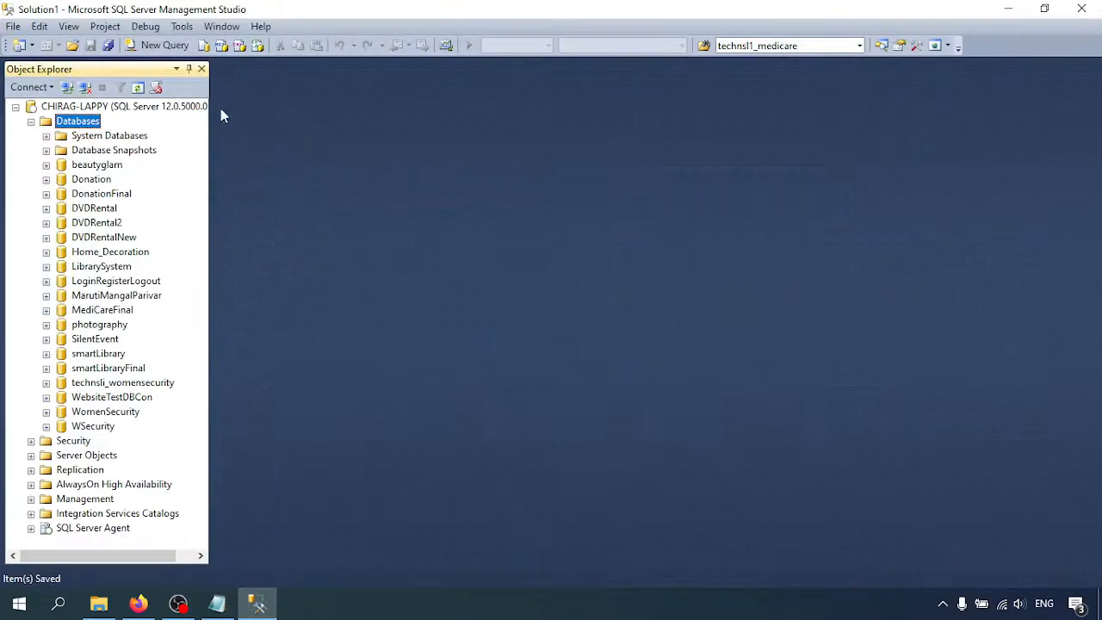
{"action": "left_click", "coordinate": [155, 47]}
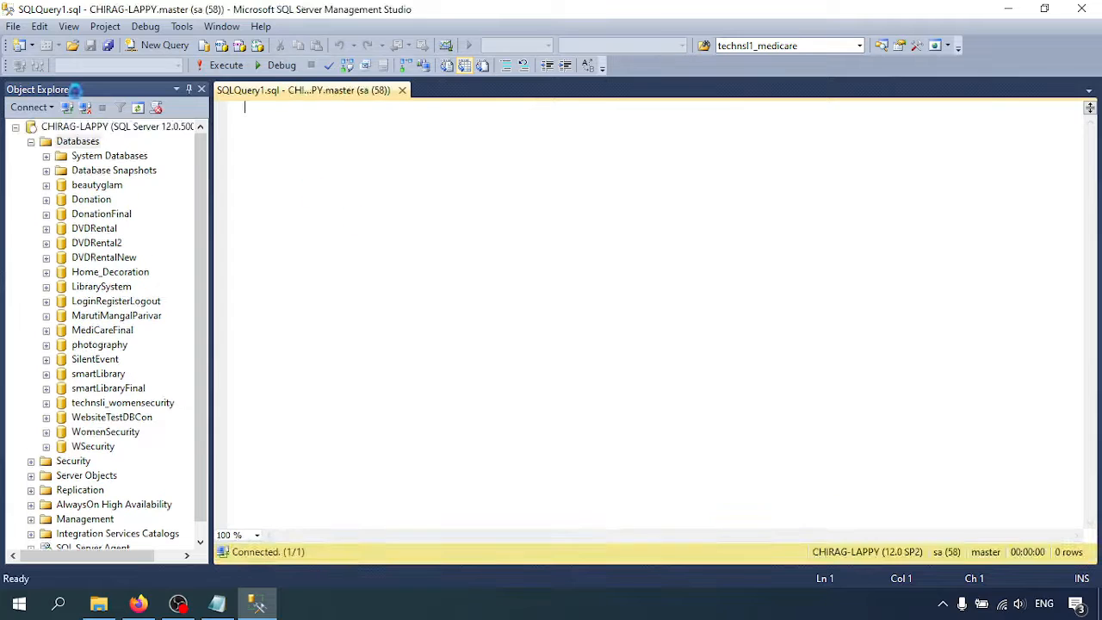
{"action": "type", "text": "USE [master]  ALTER DATABASE [DVDRentalNew] SET SINGLE_USER WITH ROLLBACK IMMEDIATE BACKUP LOG [DVDRentalNew] TO DISK = N'C:\\Program Files\\Microsoft SQL Server\\MSSQL12.MSSQLSERVER\\MSSQL\\Backup\\DVDRentalNew_log_export.bak'  WITH NOFORMAT, NOINIT,  NAME = N'DVDRentalNew-Log Database Backup', NOSKIP, NOREWIND, NOUNLOAD,  NORECOVERY ,  STATS = 5 RESTORE DATABASE [DVDRentalNew] FROM DISK = N'C:\\Program Files\\Microsoft SQL Server\\MSSQL12.MSSQLSERVER1\\MSSQL\\Backup\\DVDRentalNew.bak' WITH  FILE = 1,  NOUNLOAD,  STATS = 5  ALTER DATABASE [DVDRentalNew] SET MULTI_USER GO"}
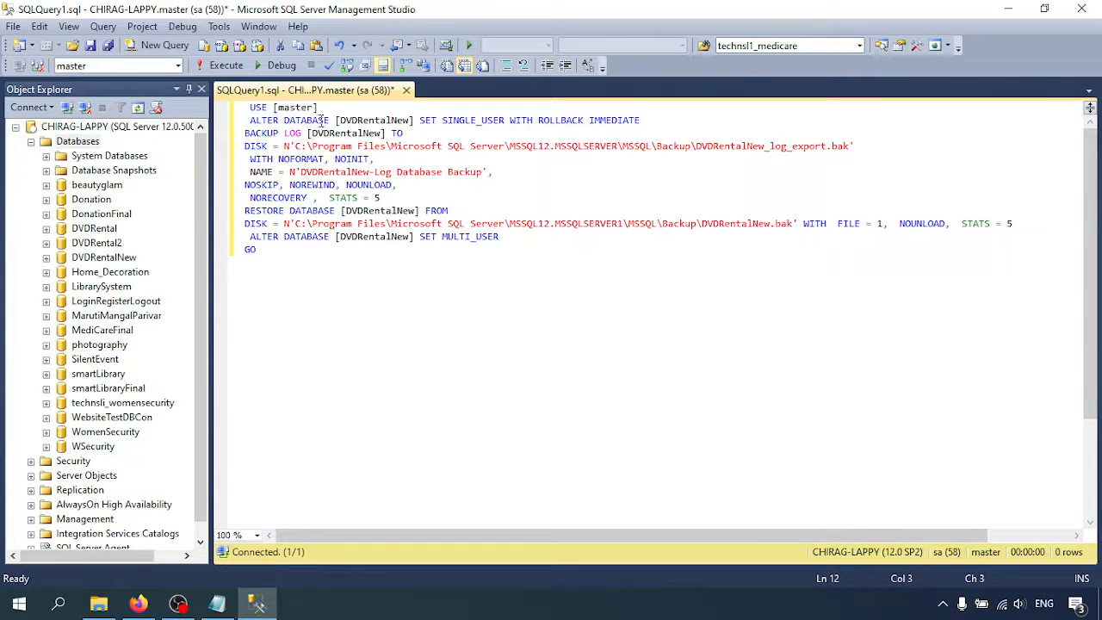
Review the script's SINGLE_USER statement and the BACKUP LOG statement with its export file, format options and backup name.
{"action": "left_click_drag", "start_coordinate": [335, 120], "coordinate": [539, 121]}
{"action": "left_click", "coordinate": [573, 119]}
{"action": "left_click", "coordinate": [313, 133]}
{"action": "left_click_drag", "start_coordinate": [315, 134], "coordinate": [563, 148]}
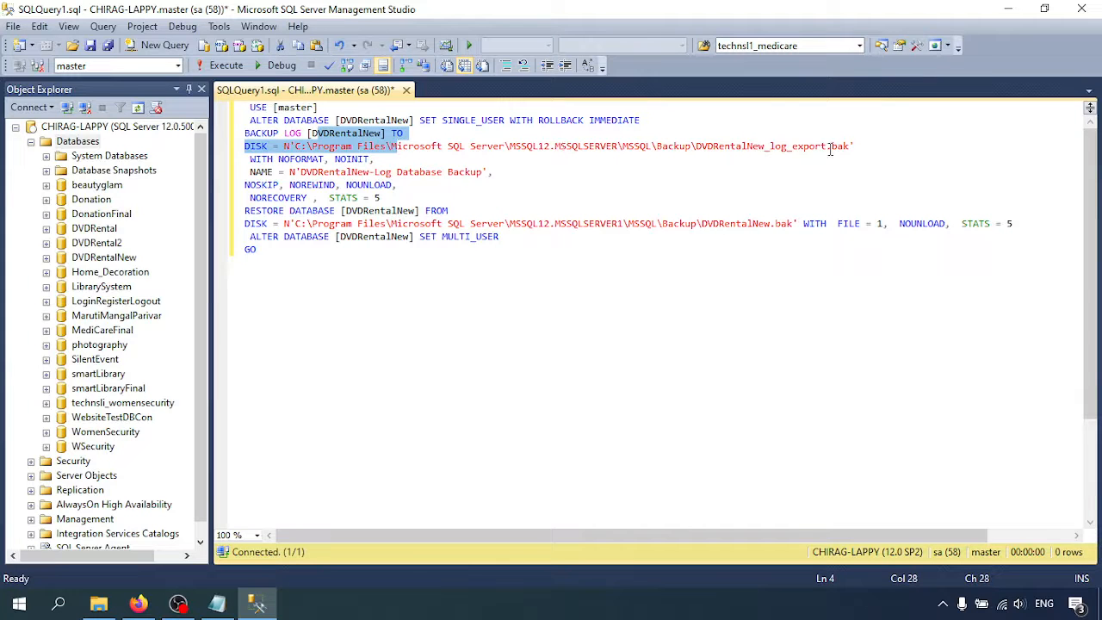
{"action": "left_click_drag", "start_coordinate": [770, 147], "coordinate": [856, 148]}
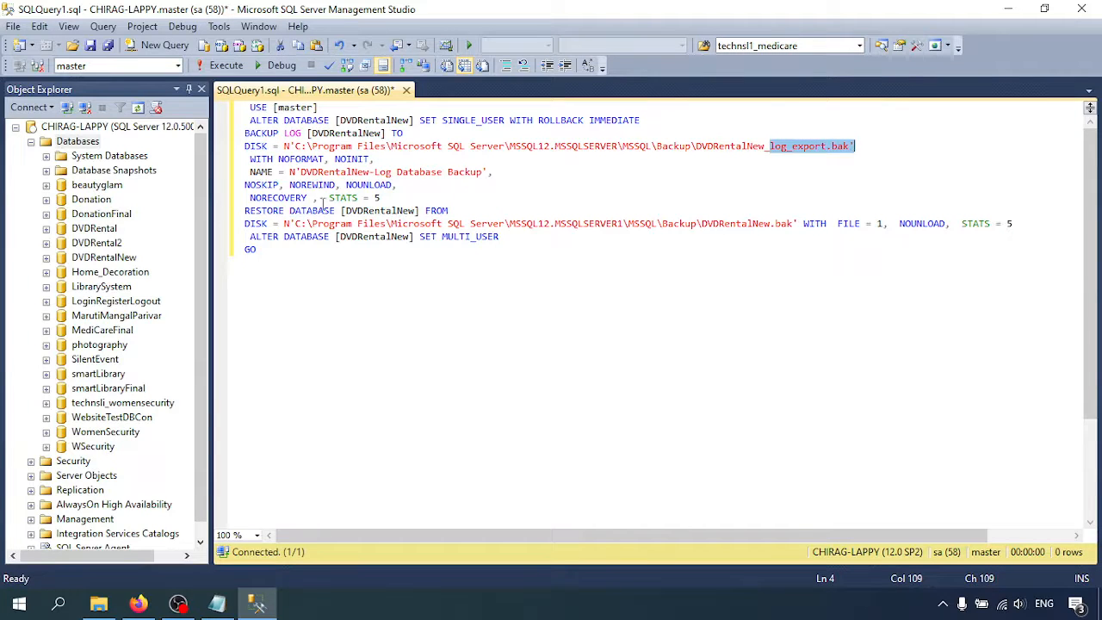
{"action": "left_click", "coordinate": [290, 159]}
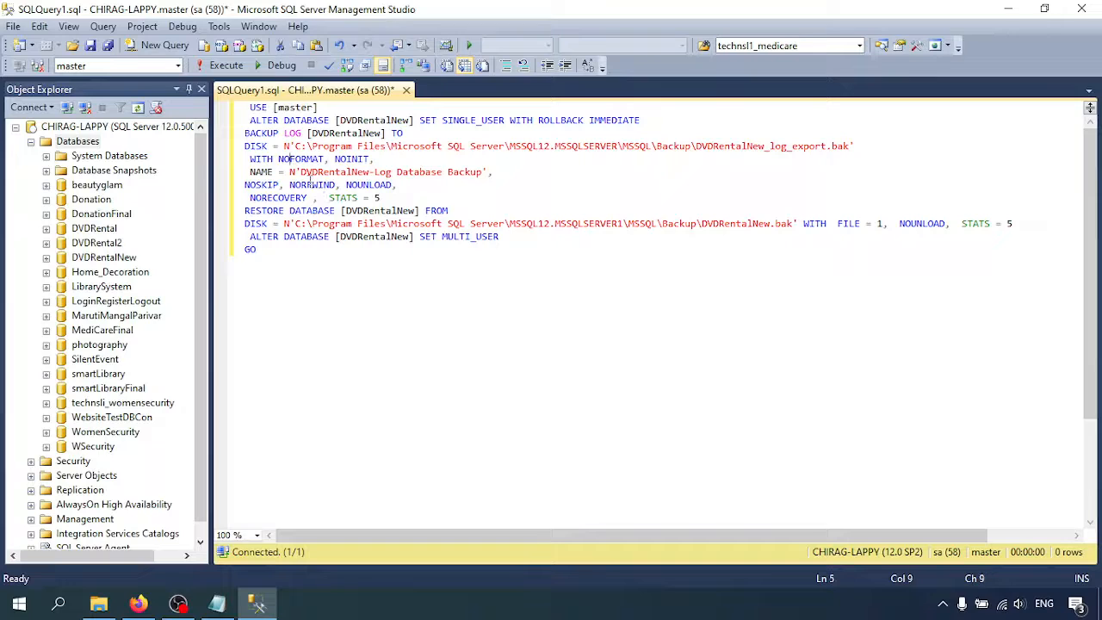
{"action": "left_click_drag", "start_coordinate": [307, 172], "coordinate": [480, 172]}
Review the RESTORE DATABASE statement and the folder path of its DVDRentalNew.bak file.
{"action": "left_click", "coordinate": [386, 224]}
{"action": "left_click_drag", "start_coordinate": [249, 211], "coordinate": [450, 213]}
{"action": "mouse_move", "coordinate": [290, 224]}
{"action": "left_mouse_down"}
{"action": "mouse_move", "coordinate": [642, 236]}
{"action": "mouse_move", "coordinate": [762, 227]}
{"action": "mouse_move", "coordinate": [326, 239]}
{"action": "mouse_move", "coordinate": [297, 223]}
{"action": "left_mouse_up"}
{"action": "left_click", "coordinate": [731, 226]}
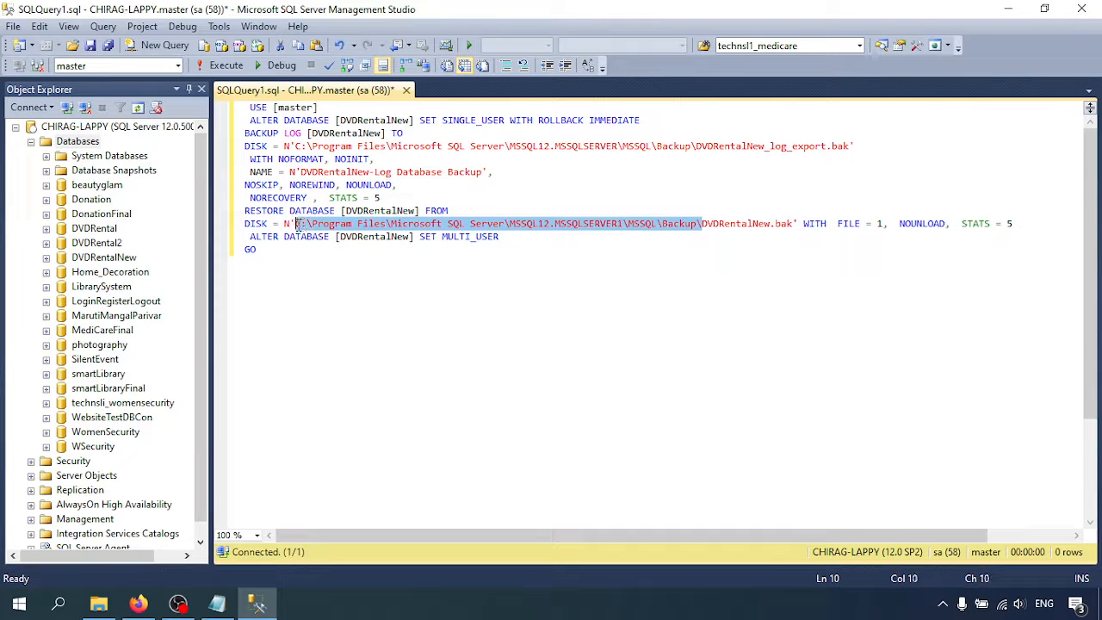
Try to open the RESTORE statement's backup folder, C:\Program Files\Microsoft SQL Server\MSSQL12.MSSQLSERVER1\MSSQL\Backup\, with the Windows Run dialog.
{"action": "key", "text": "ctrl+c"}
{"action": "key", "text": "super+r"}
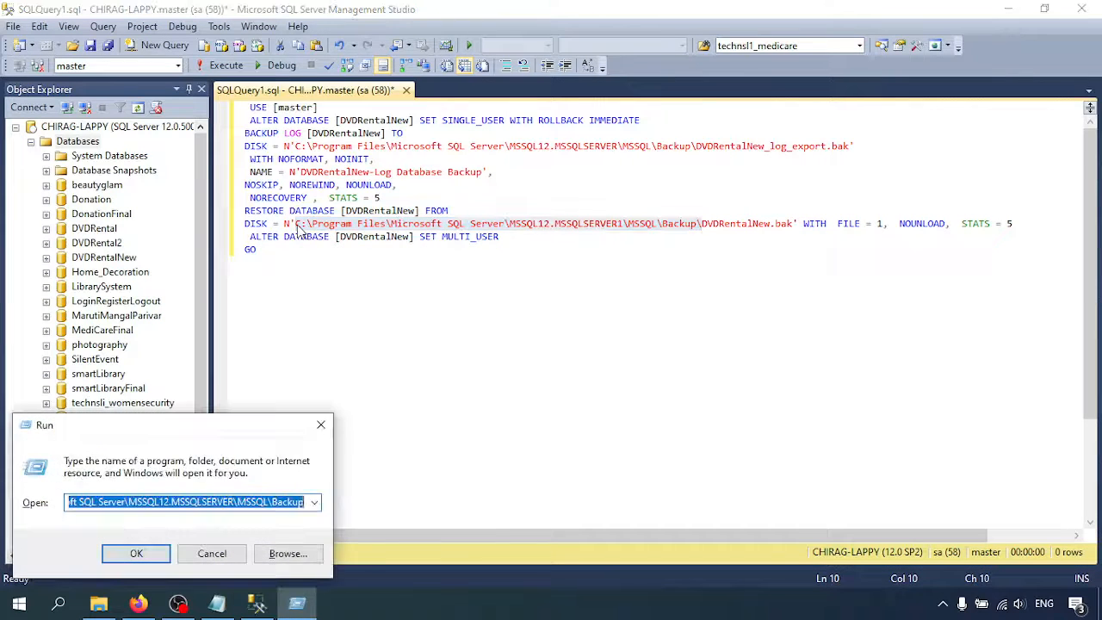
{"action": "key", "text": "ctrl+v"}
{"action": "key", "text": "Return"}
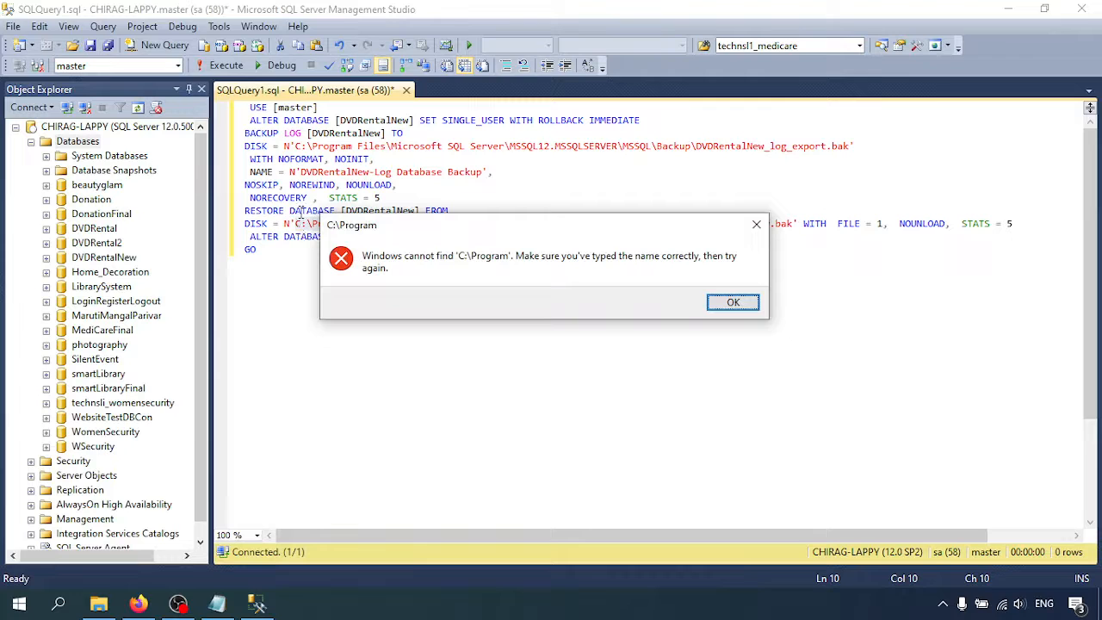
{"action": "left_click", "coordinate": [747, 304]}
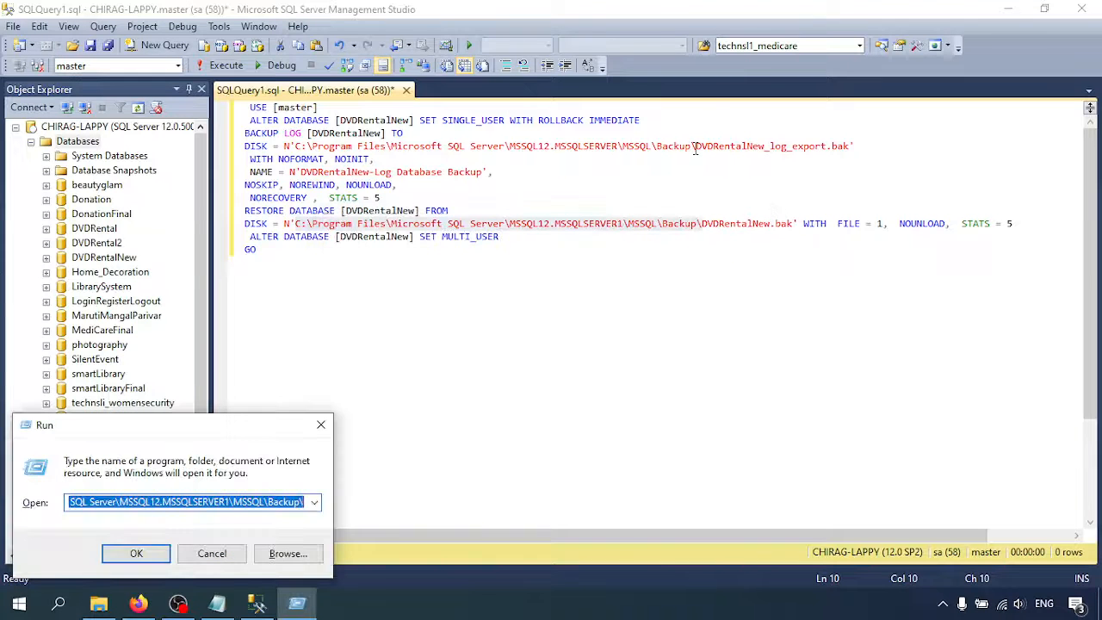
{"action": "key", "text": "Escape"}
Replace the RESTORE statement's folder path with the BACKUP LOG path C:\Program Files\Microsoft SQL Server\MSSQL12.MSSQLSERVER\MSSQL\Backup, keeping a single backslash before the file name.
{"action": "left_click_drag", "start_coordinate": [695, 148], "coordinate": [296, 151]}
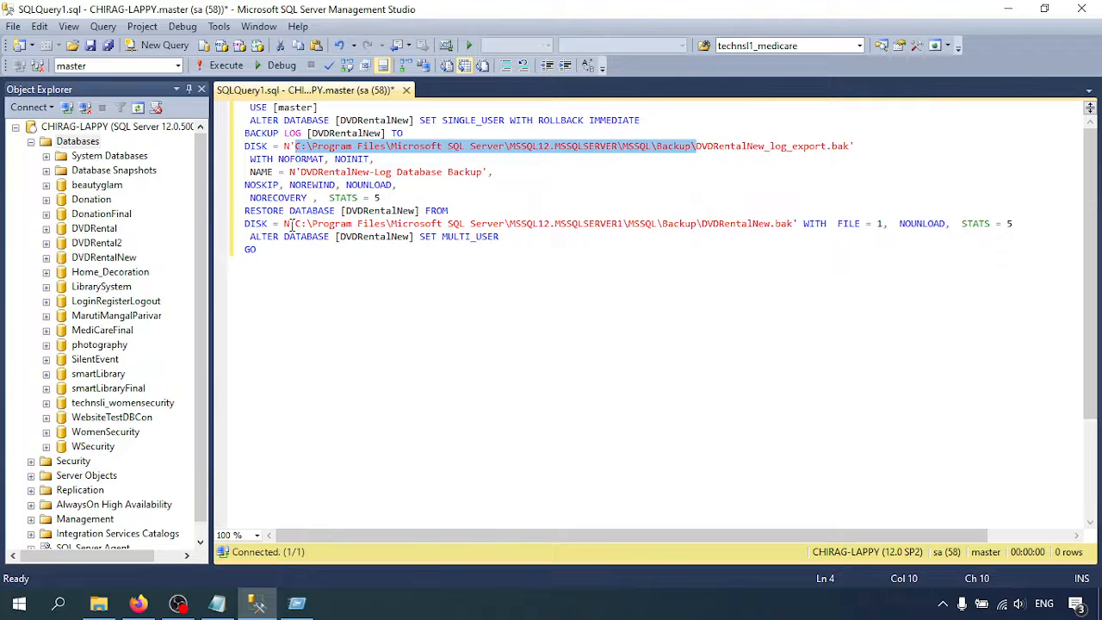
{"action": "left_click_drag", "start_coordinate": [295, 224], "coordinate": [699, 224]}
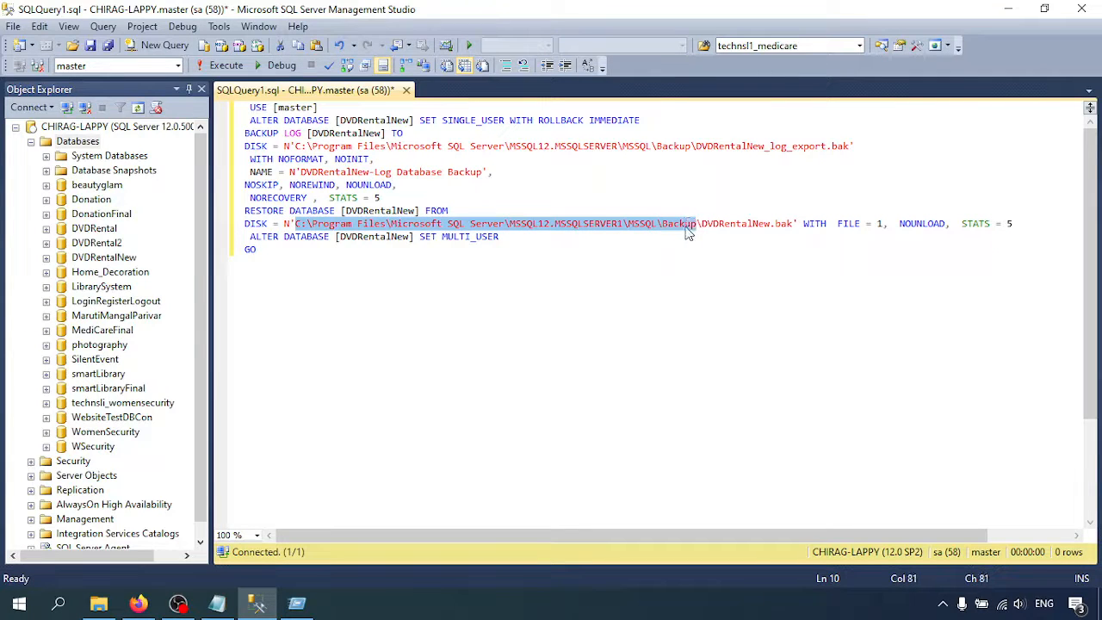
{"action": "key", "text": "ctrl+v"}
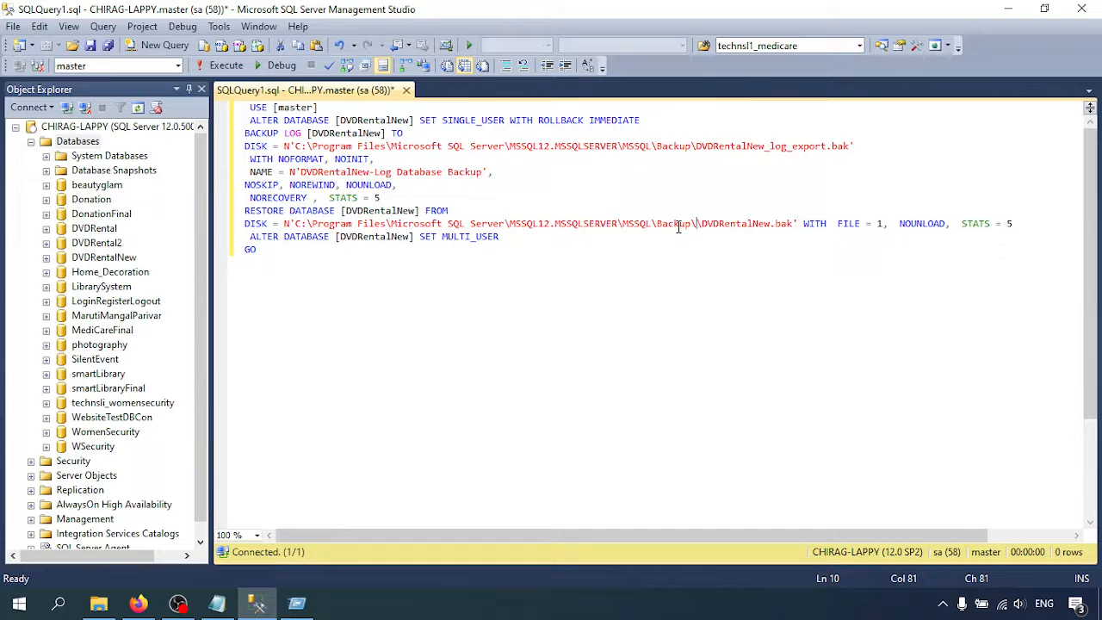
{"action": "key", "text": "BackSpace"}
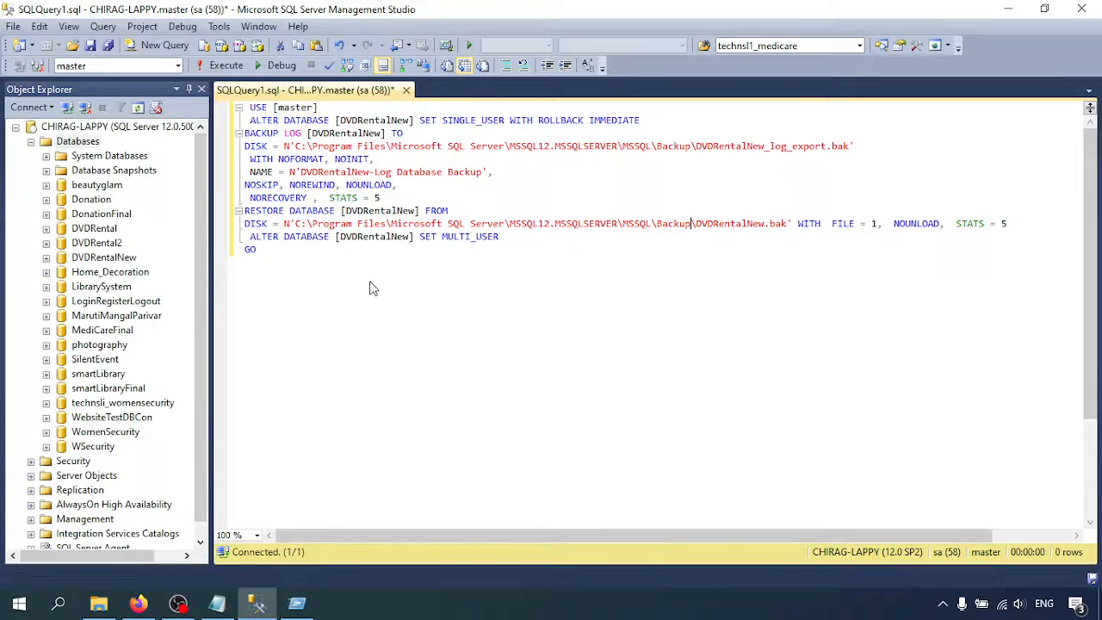
Open the corrected Backup folder with the Windows Run dialog, check for DVDRentalNew.bak, and close the folder.
{"action": "key", "text": "super+r"}
{"action": "key", "text": "ctrl+v"}
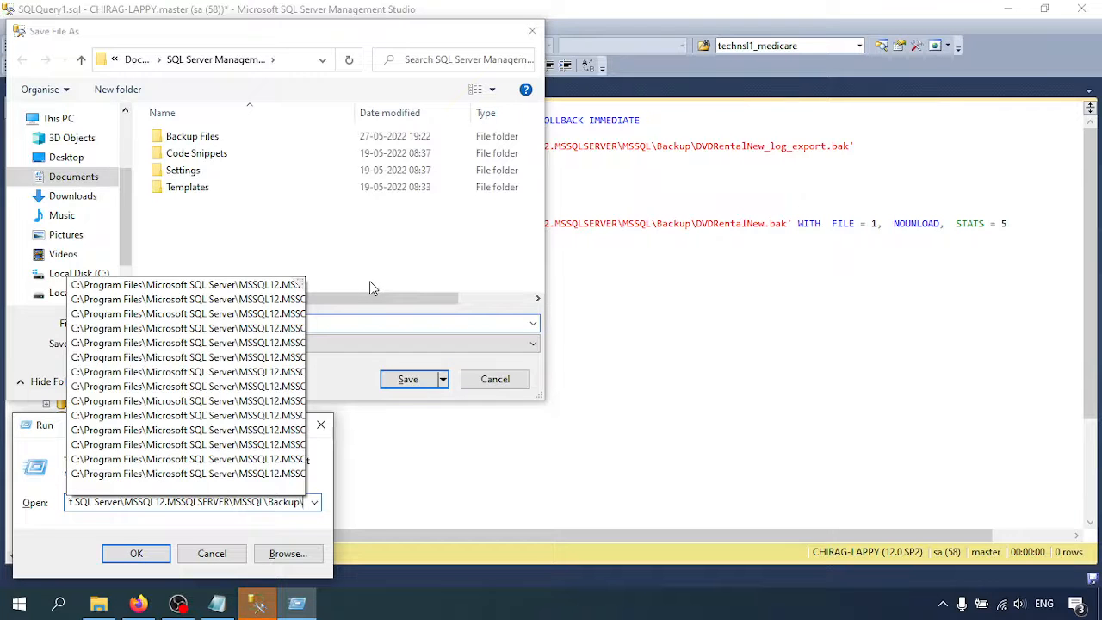
{"action": "left_click", "coordinate": [497, 382]}
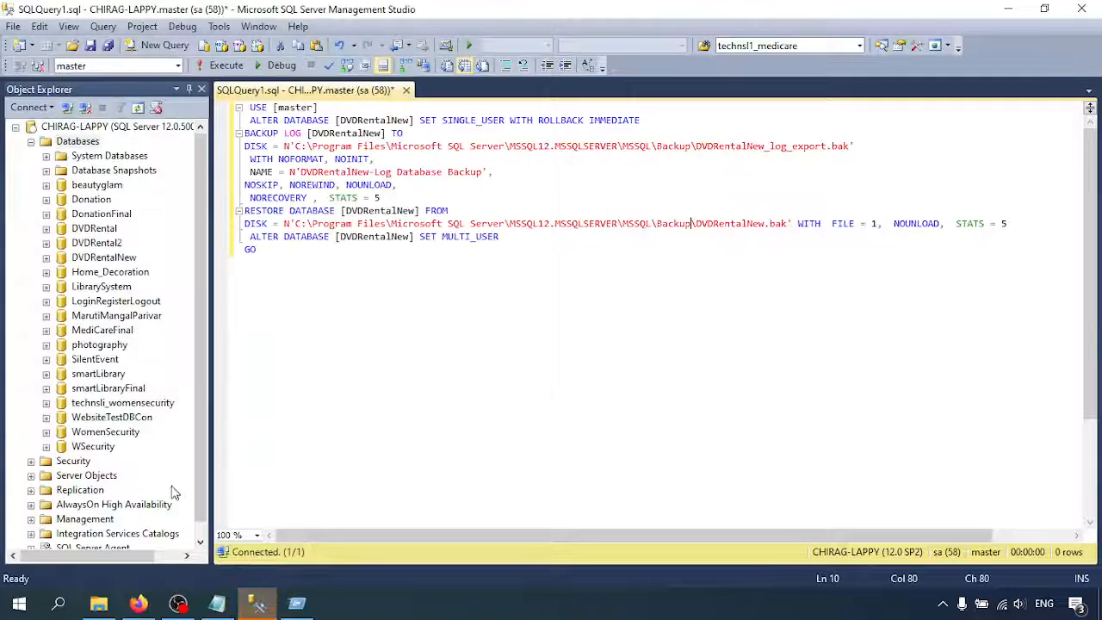
{"action": "key", "text": "alt+Tab"}
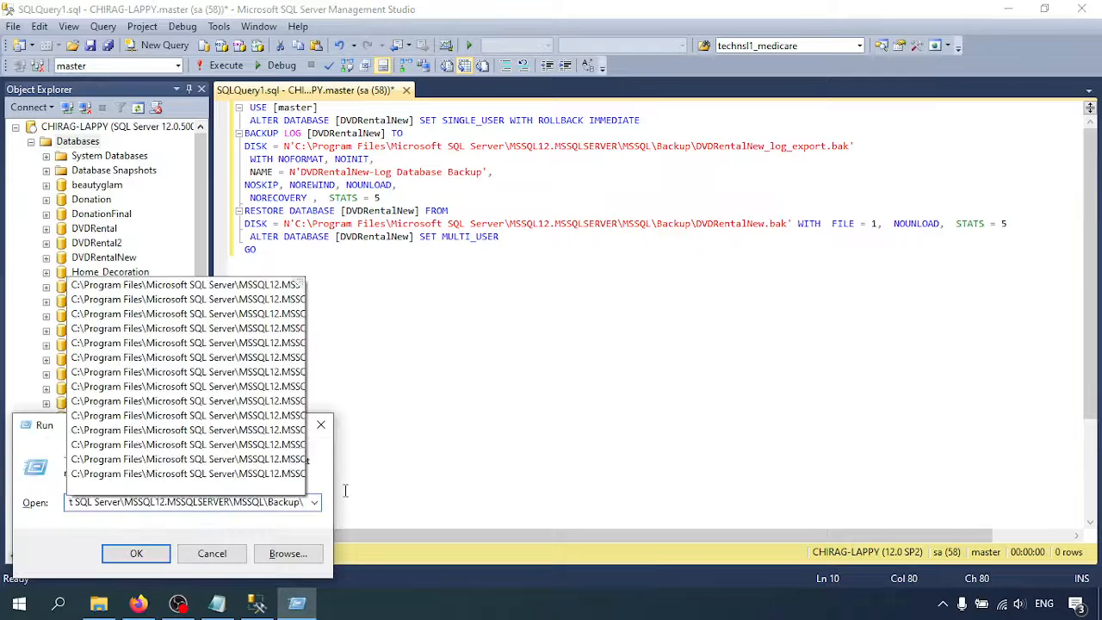
{"action": "key", "text": "Return"}
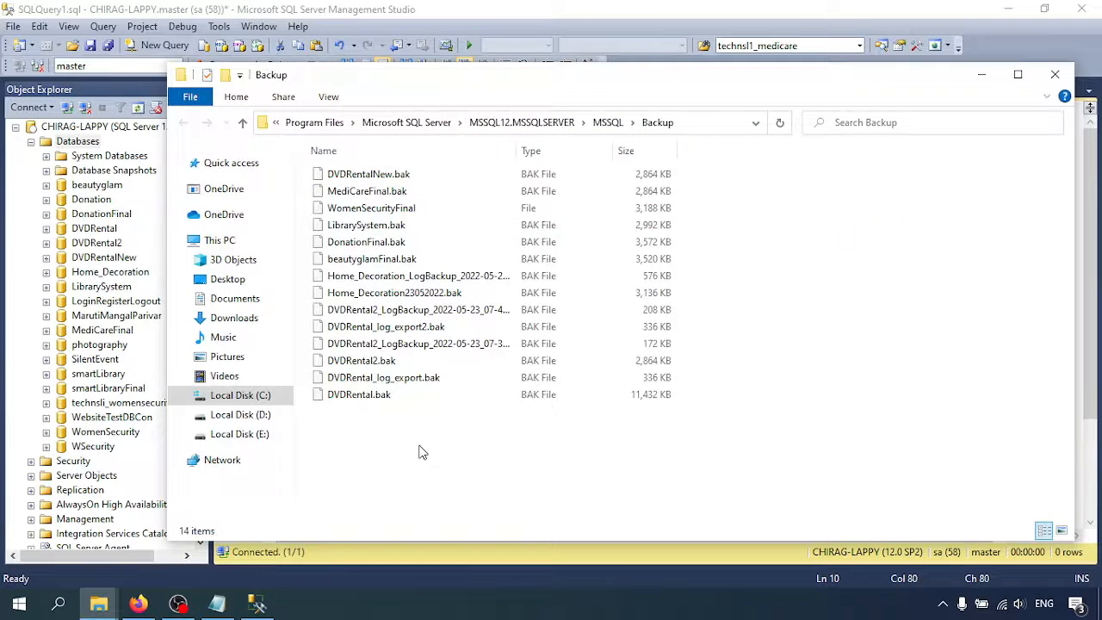
{"action": "left_click", "coordinate": [372, 176]}
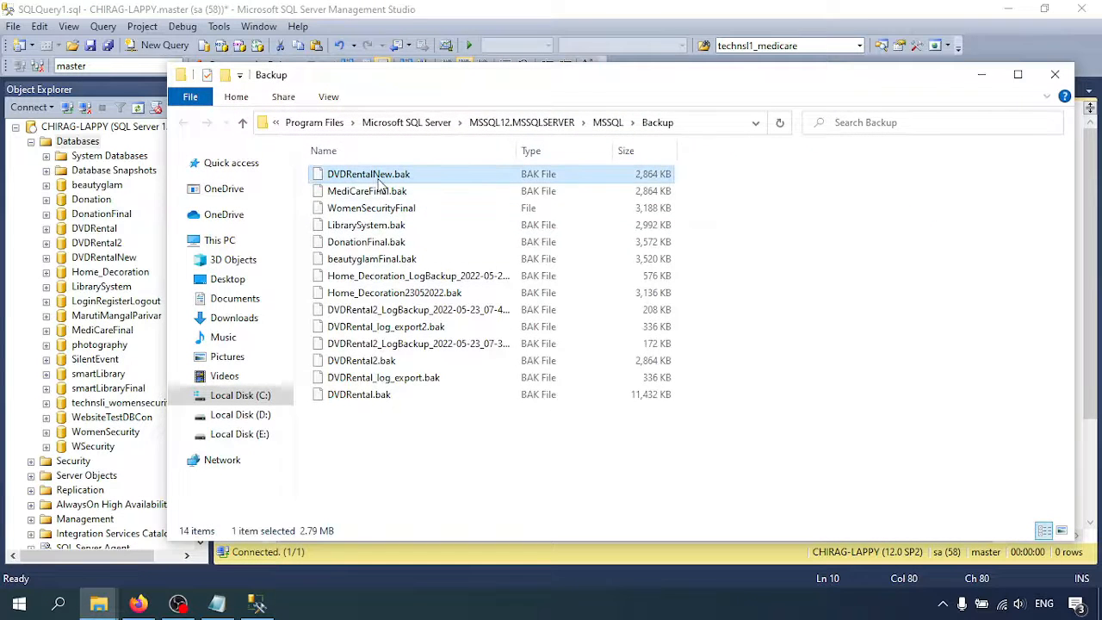
{"action": "left_click", "coordinate": [1055, 74]}
Execute the whole restore script from USE [master] through GO and compare its progress messages with the STATS = 5 option.
{"action": "left_click_drag", "start_coordinate": [268, 253], "coordinate": [183, 109]}
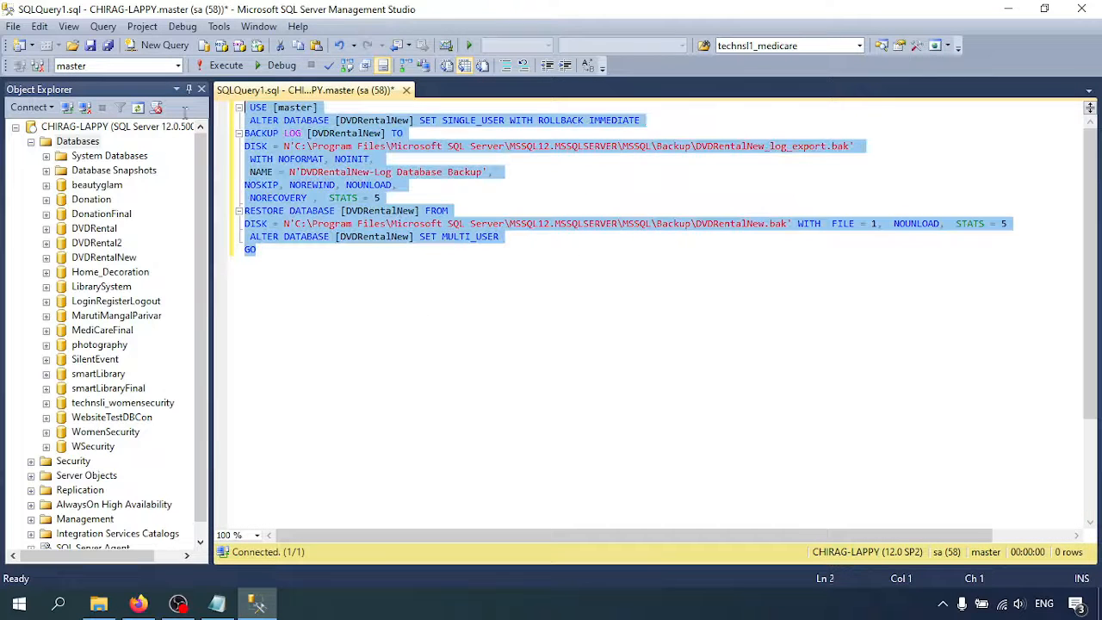
{"action": "left_click", "coordinate": [221, 65]}
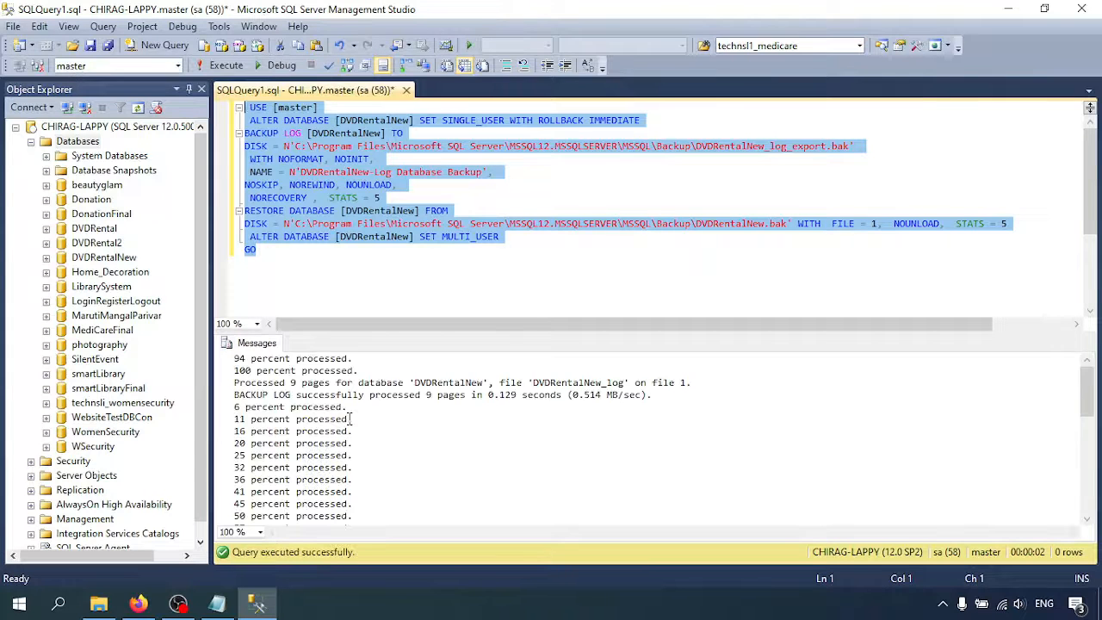
{"action": "left_click_drag", "start_coordinate": [234, 358], "coordinate": [354, 358]}
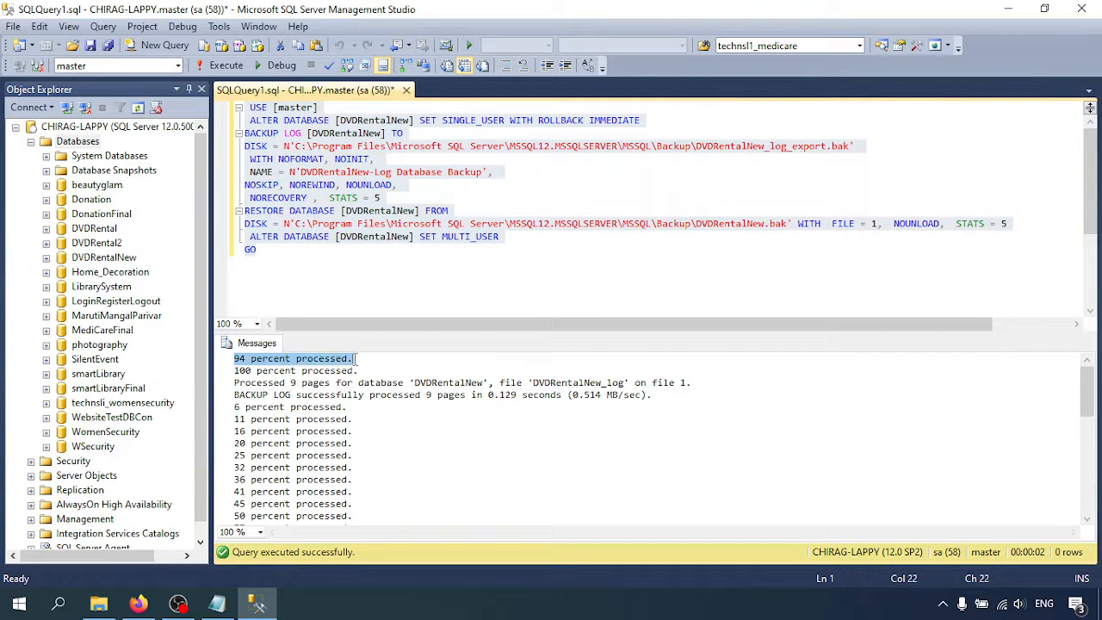
{"action": "left_click", "coordinate": [961, 223]}
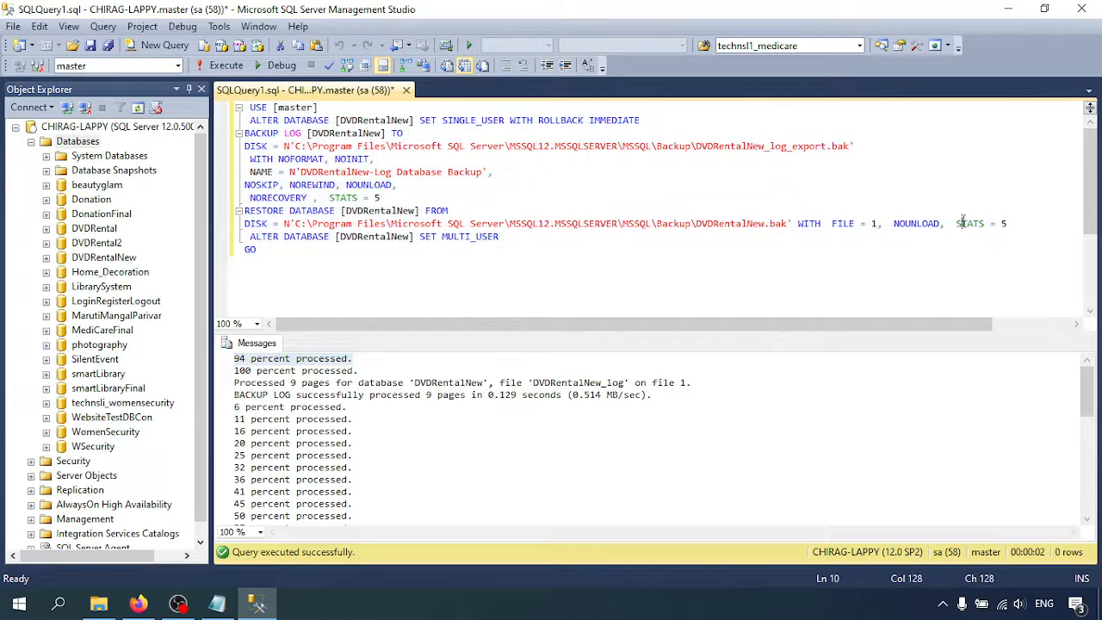
{"action": "left_click_drag", "start_coordinate": [955, 223], "coordinate": [1007, 223]}
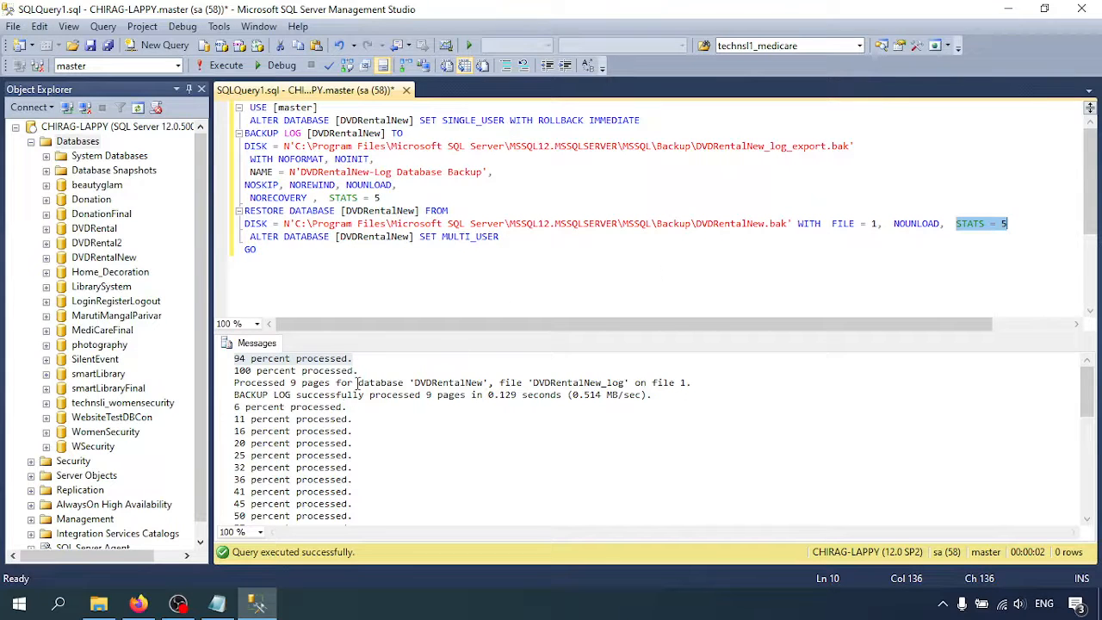
{"action": "left_click", "coordinate": [235, 361]}
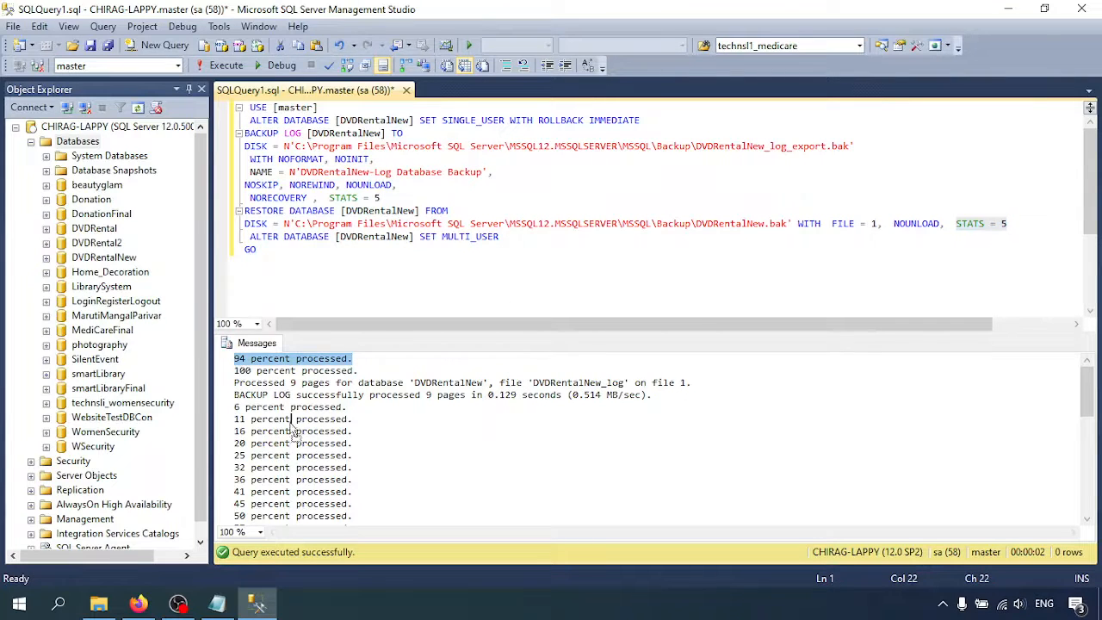
Review the execution messages through the final progress lines, the processed pages for DVDRentalNew and its log, and the RESTORE DATABASE summary.
{"action": "scroll", "coordinate": [344, 421], "scroll_direction": "down", "scroll_amount": 5}
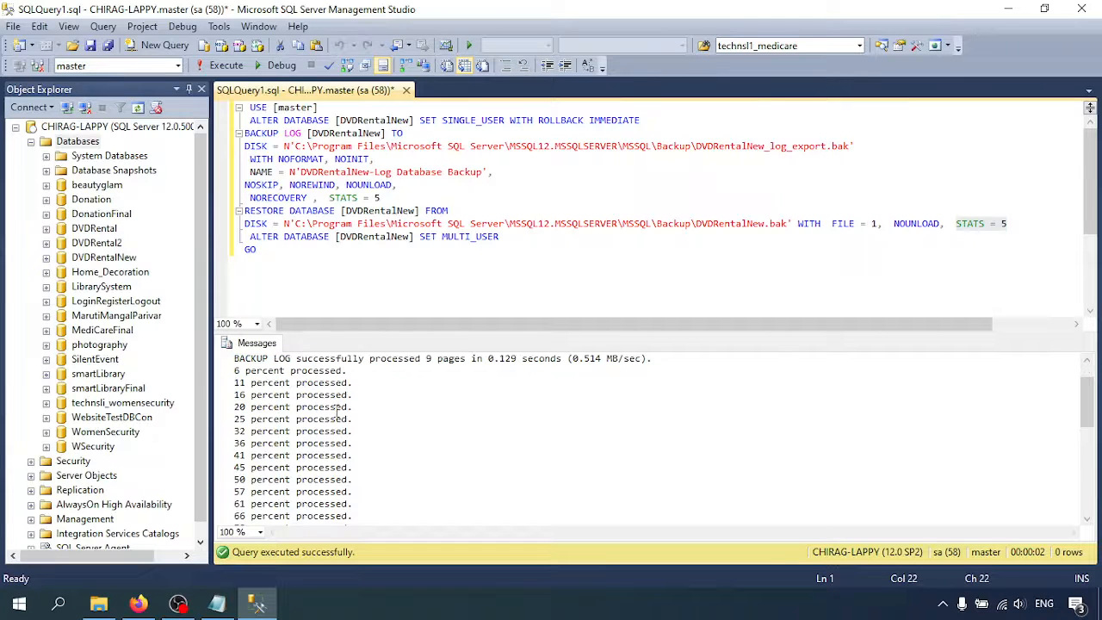
{"action": "left_click", "coordinate": [269, 466]}
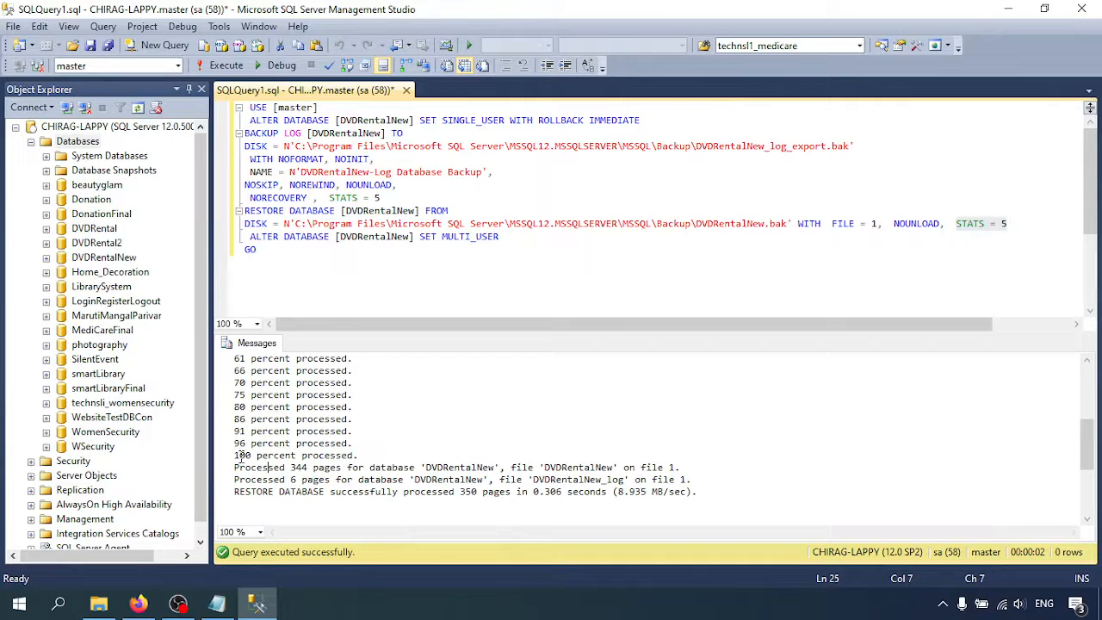
{"action": "left_click_drag", "start_coordinate": [240, 456], "coordinate": [367, 459]}
{"action": "double_click", "coordinate": [454, 469]}
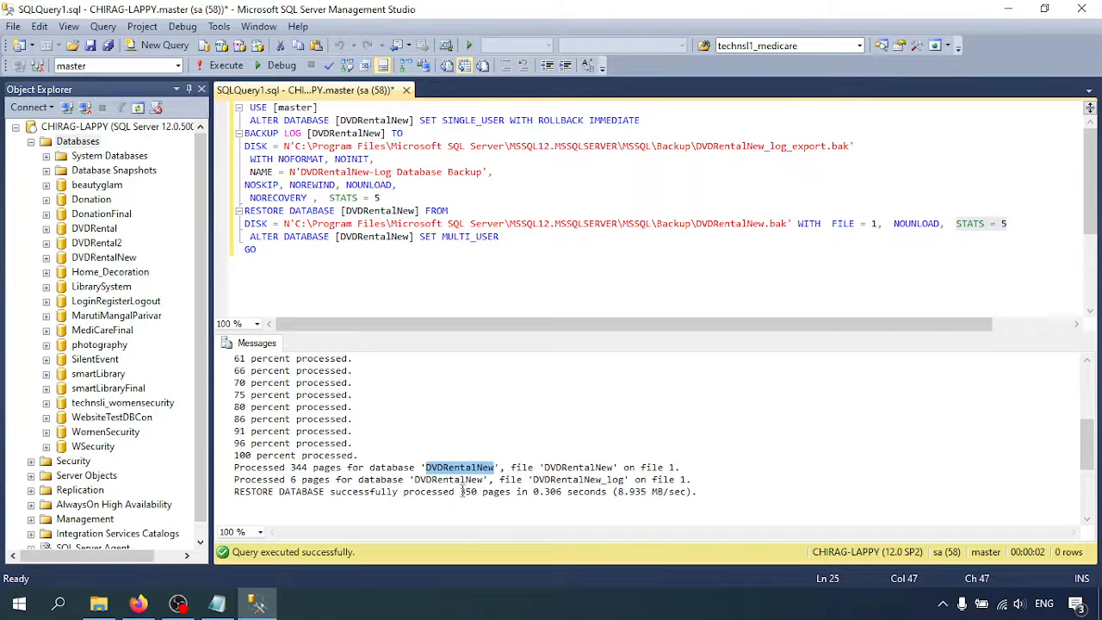
{"action": "left_click_drag", "start_coordinate": [291, 479], "coordinate": [303, 479]}
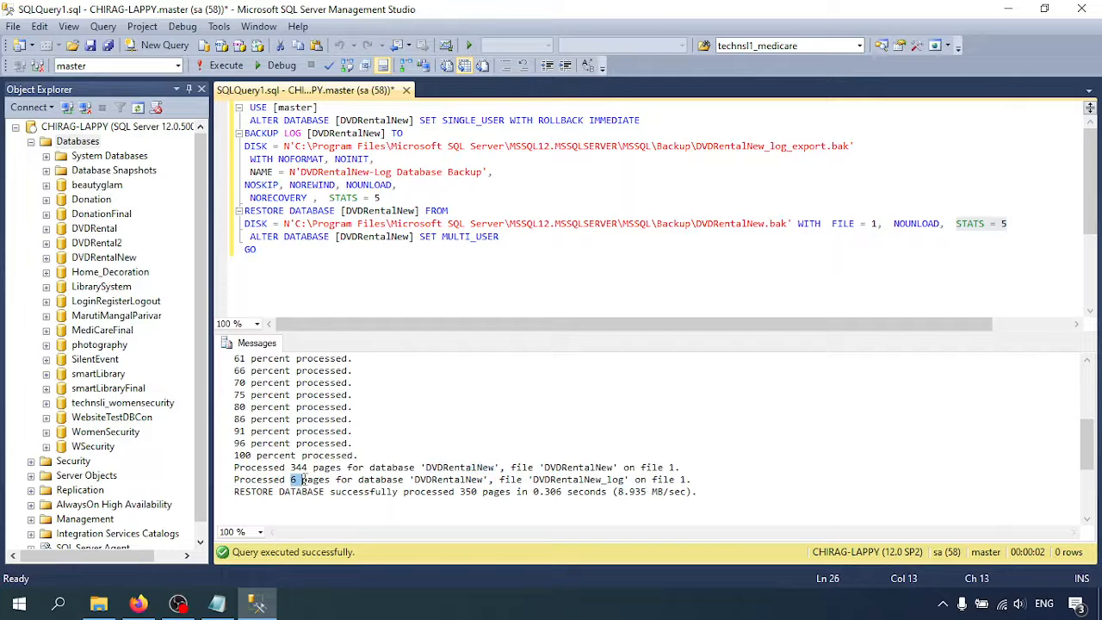
{"action": "left_click_drag", "start_coordinate": [441, 479], "coordinate": [711, 487]}
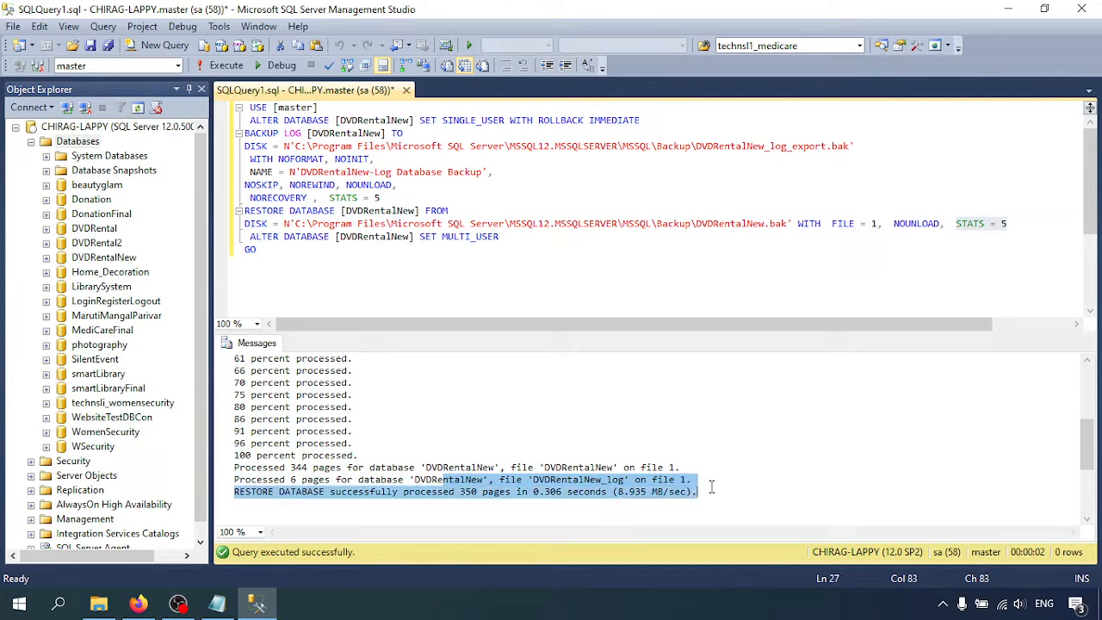
{"action": "left_click", "coordinate": [478, 501]}
{"action": "left_click_drag", "start_coordinate": [462, 491], "coordinate": [568, 492]}
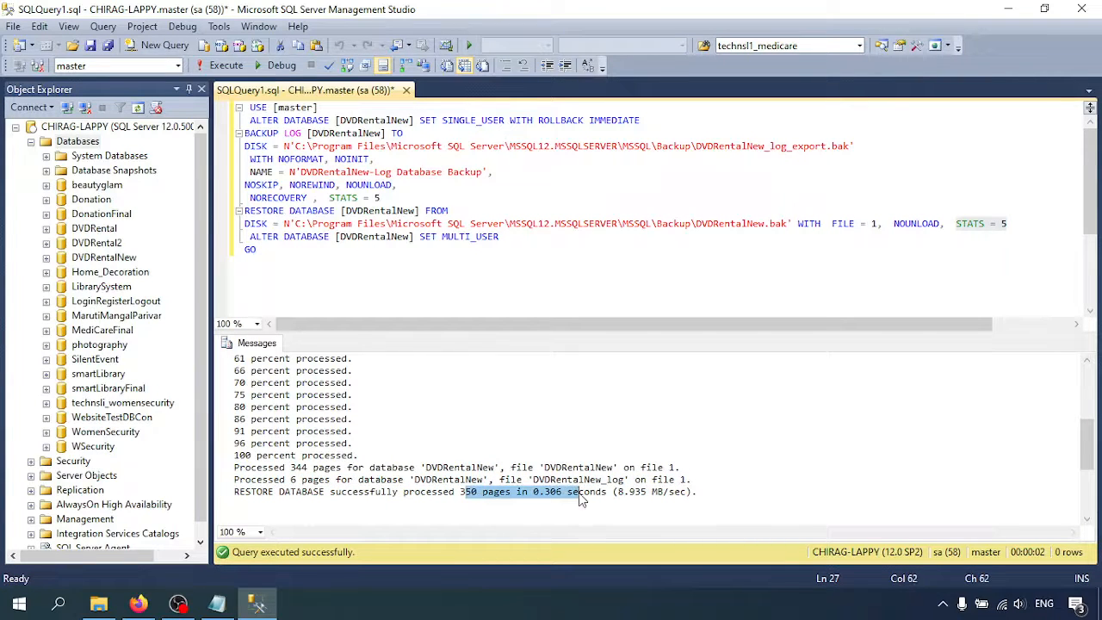
{"action": "left_click", "coordinate": [581, 492]}
{"action": "scroll", "coordinate": [495, 489], "scroll_direction": "up", "scroll_amount": 5}
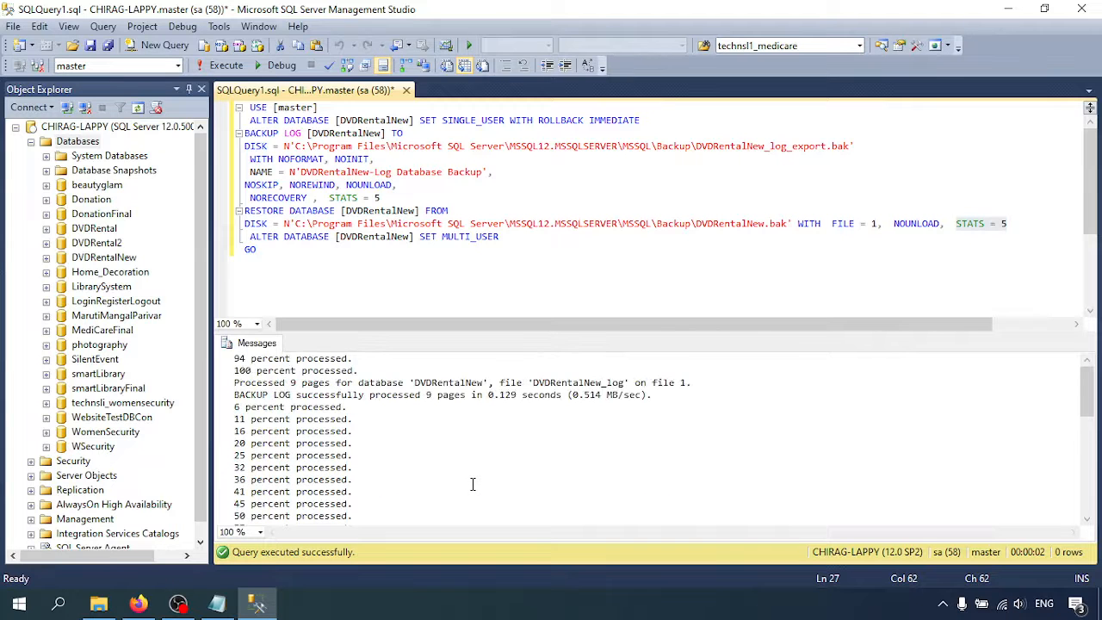
{"action": "scroll", "coordinate": [390, 462], "scroll_direction": "down", "scroll_amount": 2}
{"action": "scroll", "coordinate": [419, 457], "scroll_direction": "down", "scroll_amount": 5}
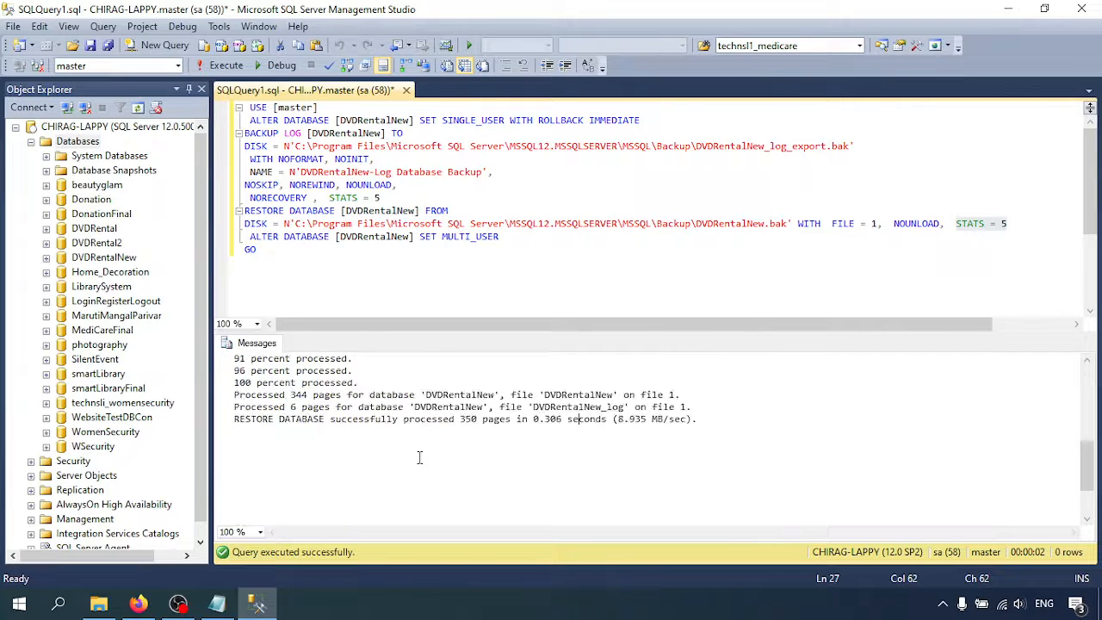
{"action": "left_click", "coordinate": [424, 457]}
Switch to the Notepad notes and review the two listed restore methods, the Management Studio GUI and the T-SQL script.
{"action": "left_click", "coordinate": [217, 604]}
{"action": "scroll", "coordinate": [421, 357], "scroll_direction": "up", "scroll_amount": 6}
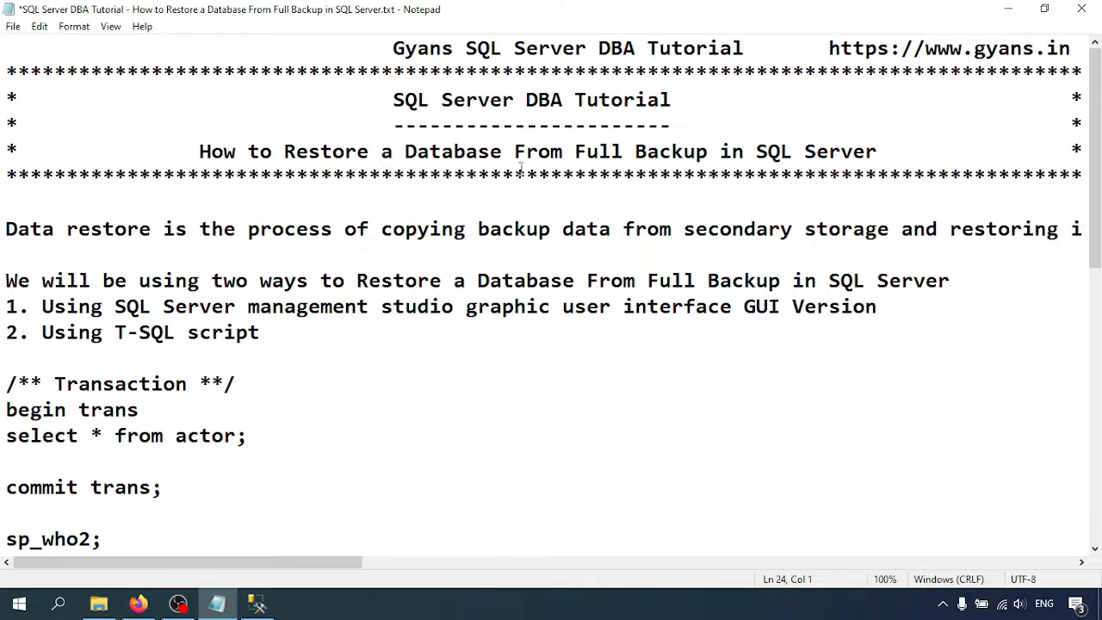
{"action": "left_click", "coordinate": [255, 381]}
{"action": "left_click", "coordinate": [42, 307]}
{"action": "left_click_drag", "start_coordinate": [41, 307], "coordinate": [887, 311]}
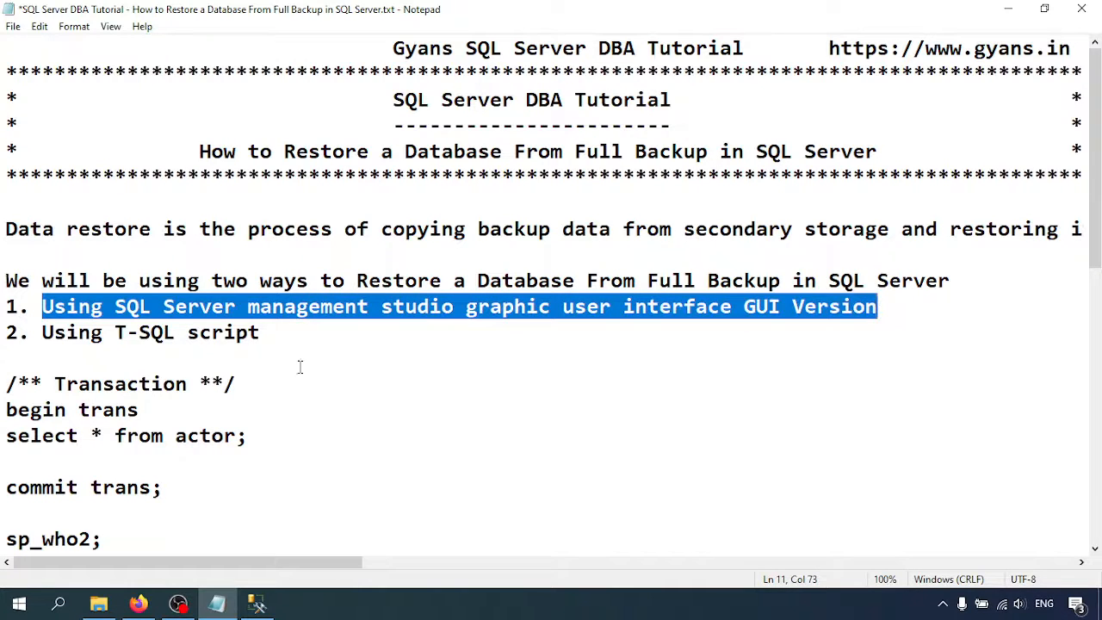
{"action": "left_click_drag", "start_coordinate": [43, 332], "coordinate": [286, 332]}
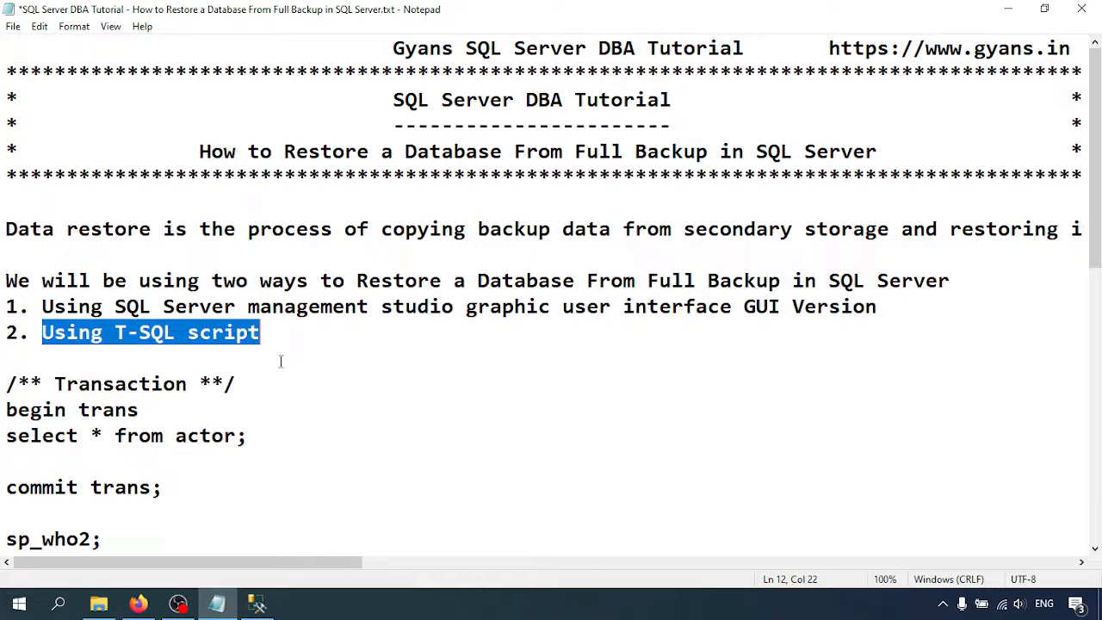
{"action": "left_click", "coordinate": [334, 388]}
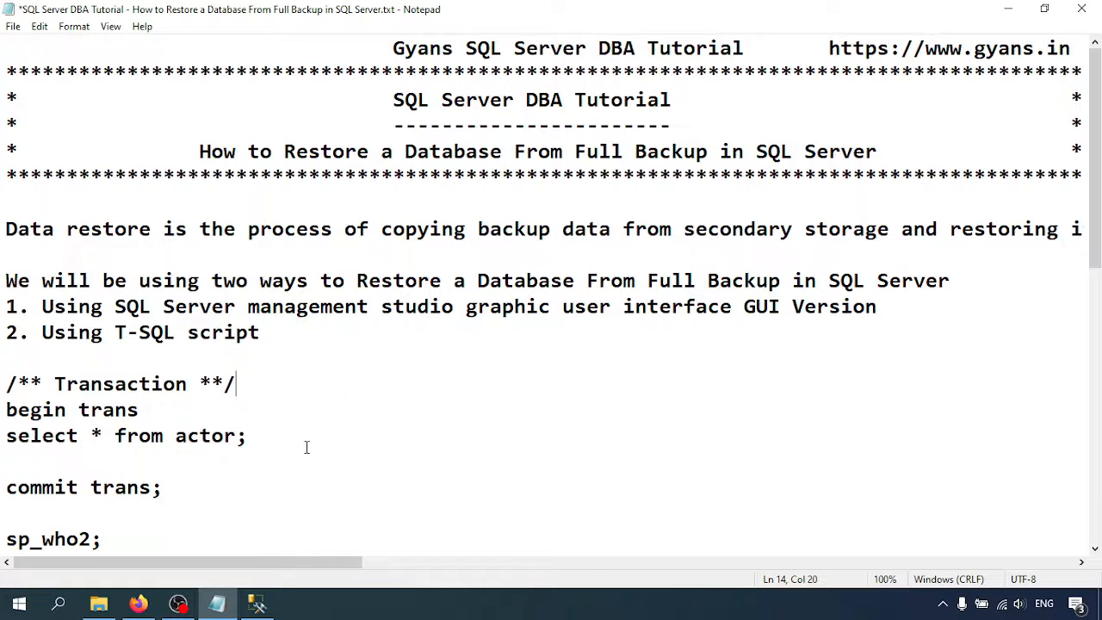